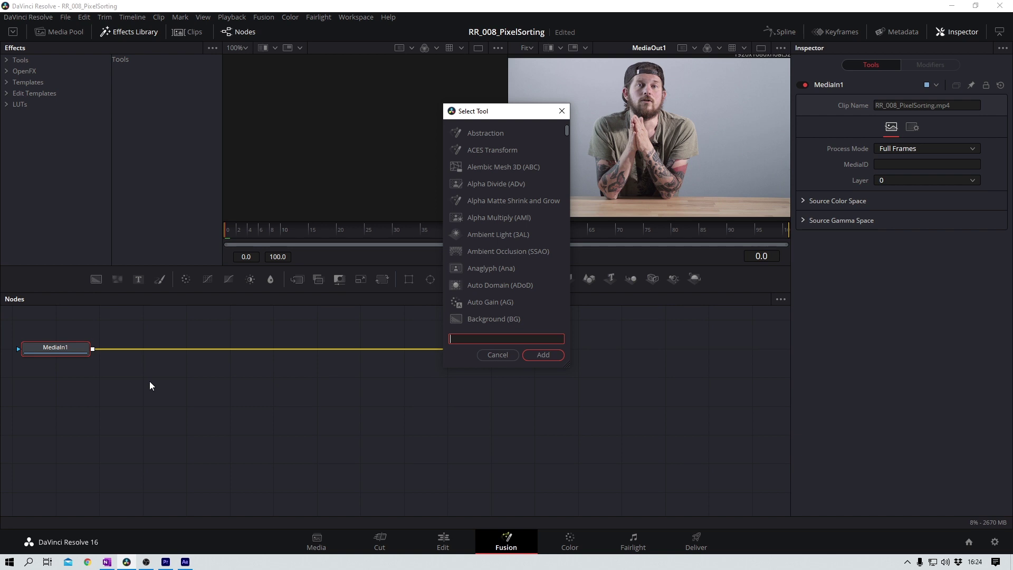
- Search 'pixe' and add a PixelSorting node between MediaIn1 and MediaOut1
type("pixel")
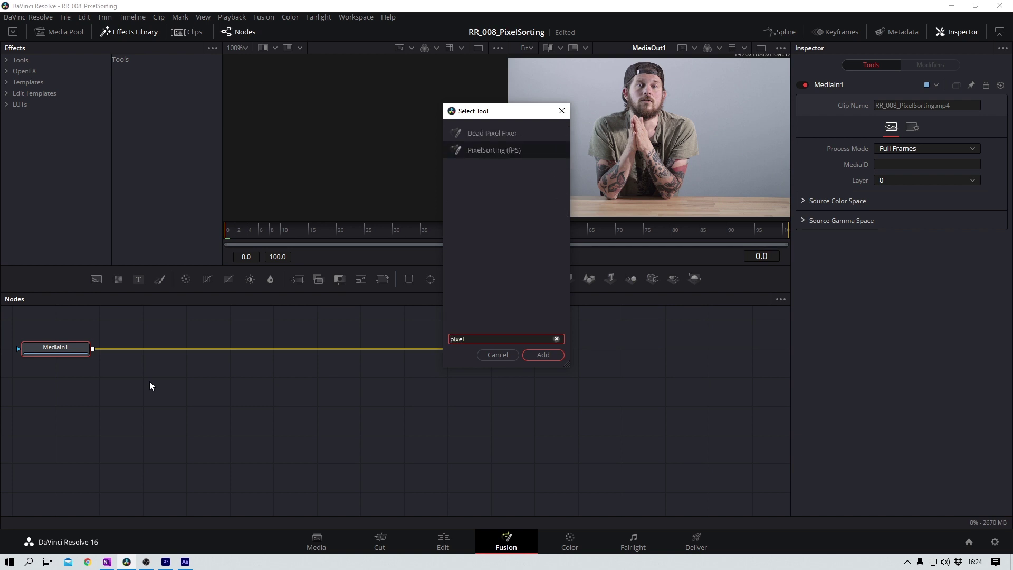
left_click(542, 354)
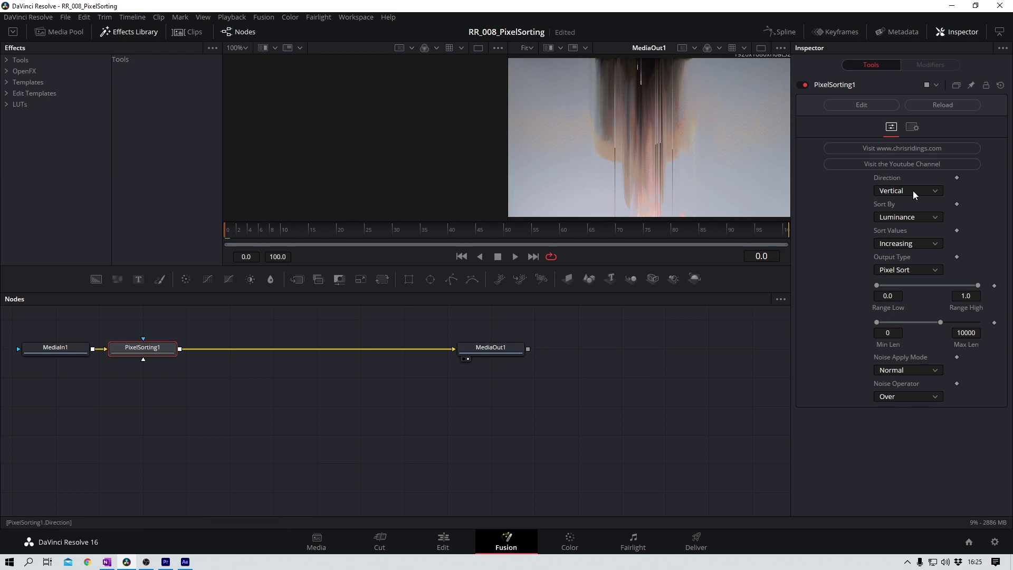
- Try Horizontal, then keep Vertical direction and Luminance sort, and set Sort Values to Decreasing
left_click(936, 190)
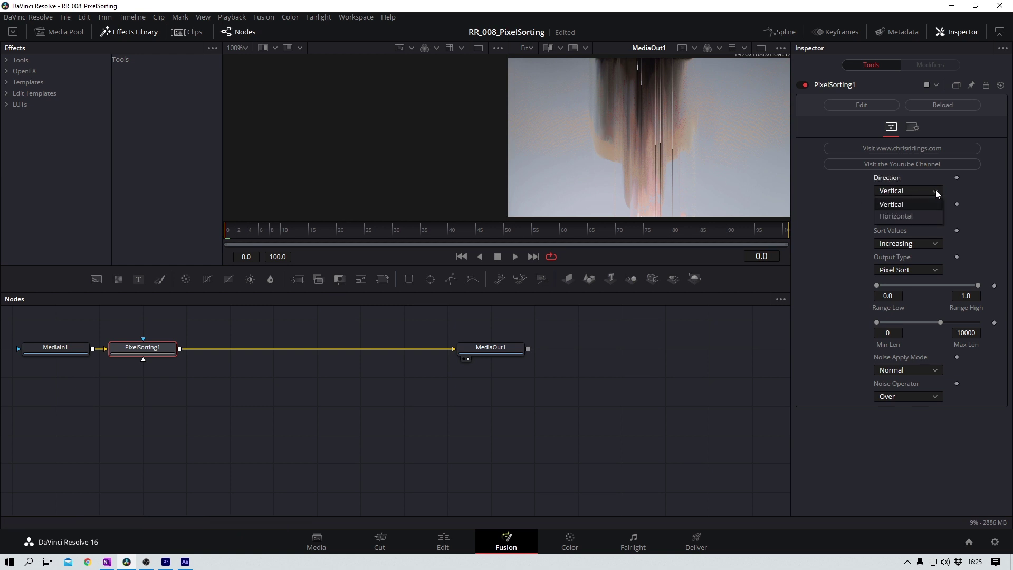
left_click(900, 216)
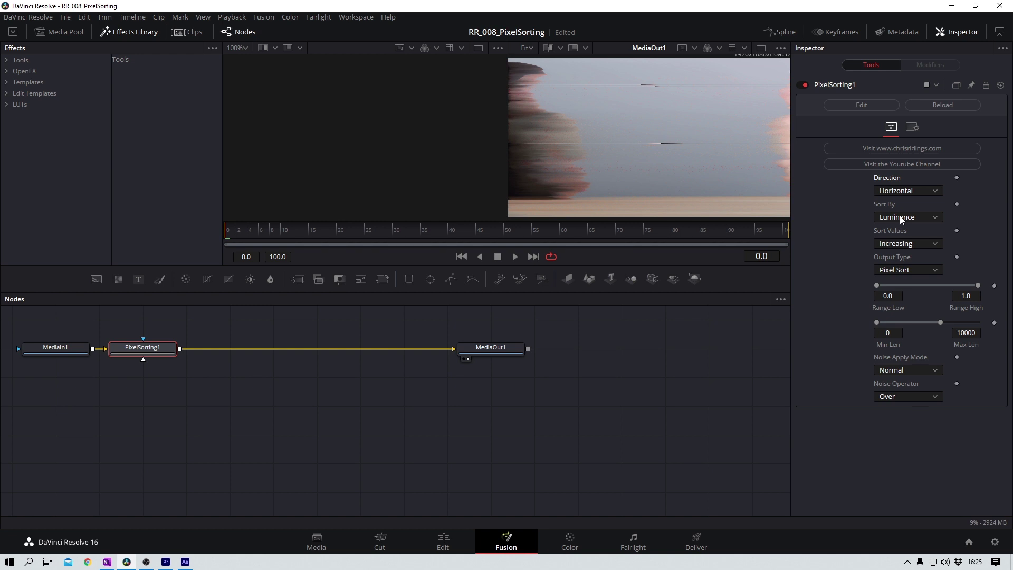
left_click(926, 190)
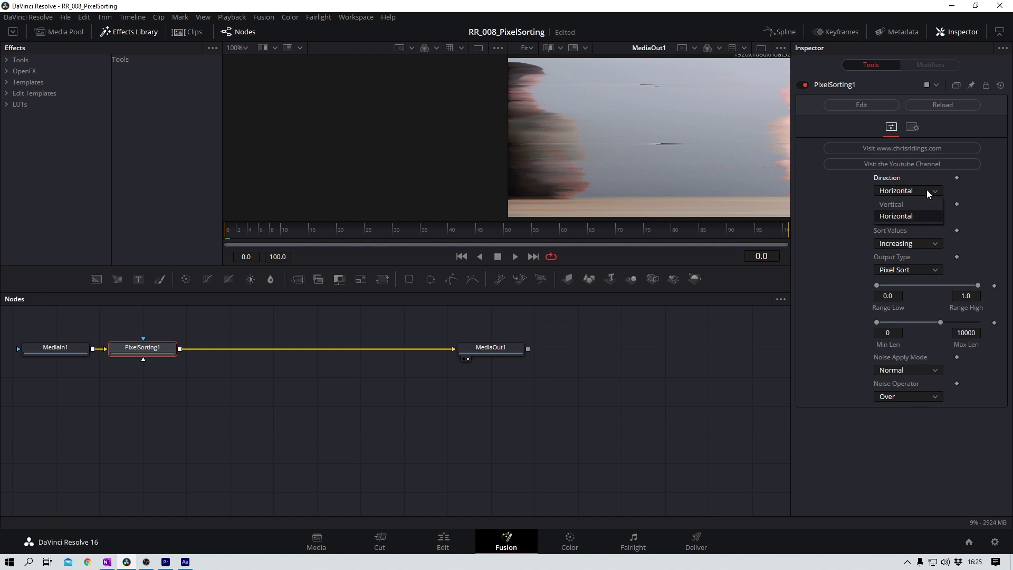
left_click(901, 206)
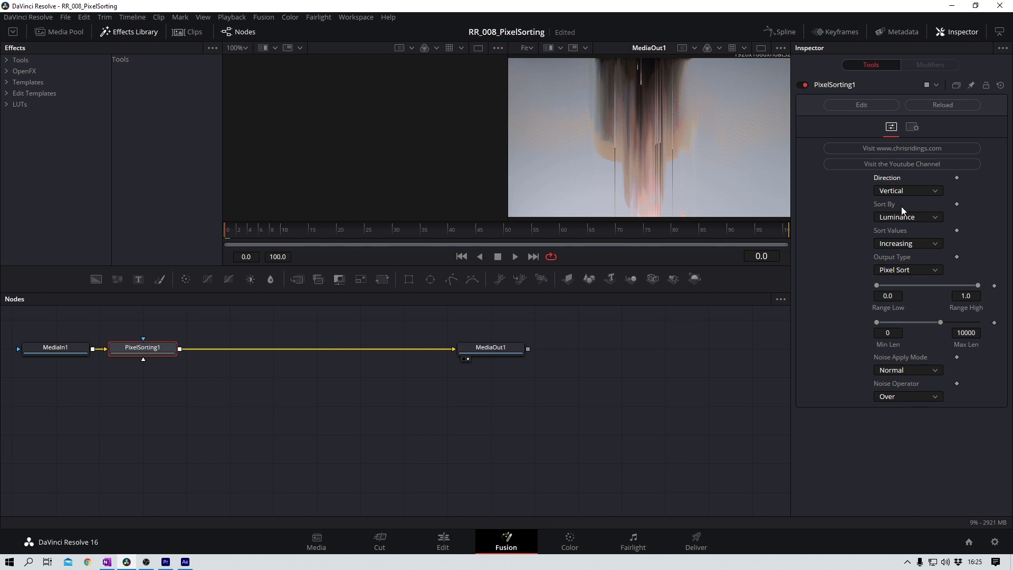
left_click(933, 220)
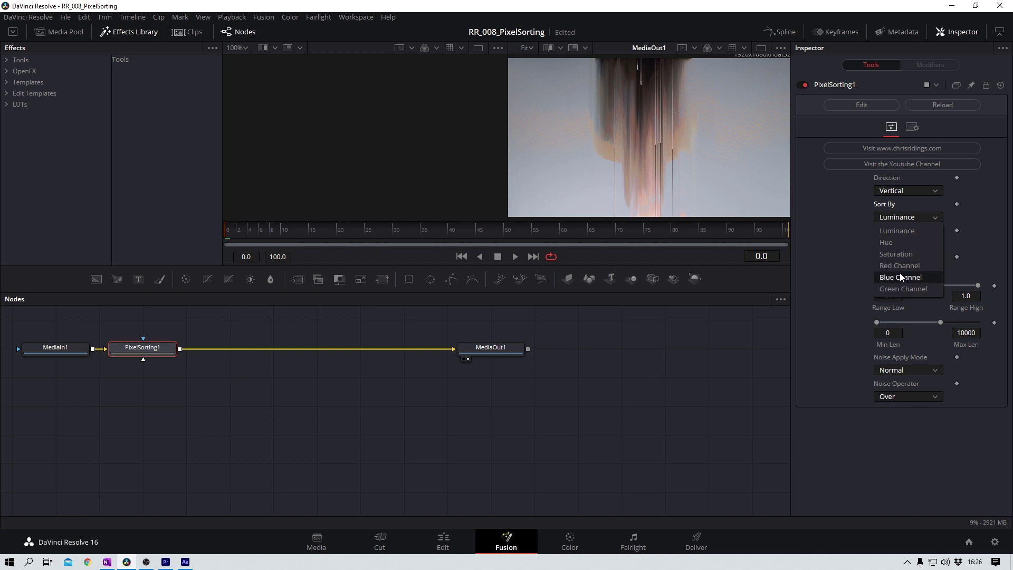
left_click(935, 217)
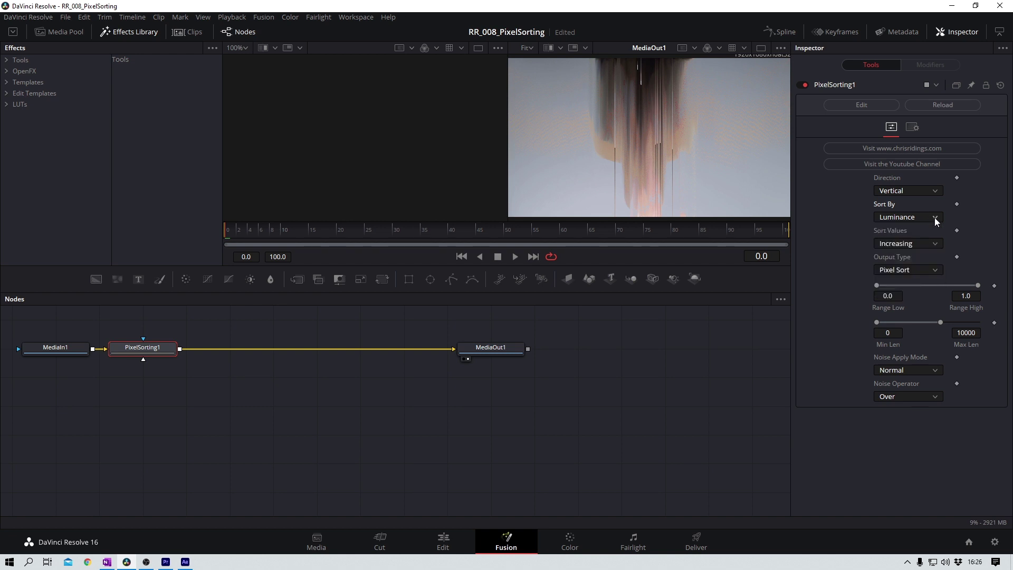
left_click(935, 244)
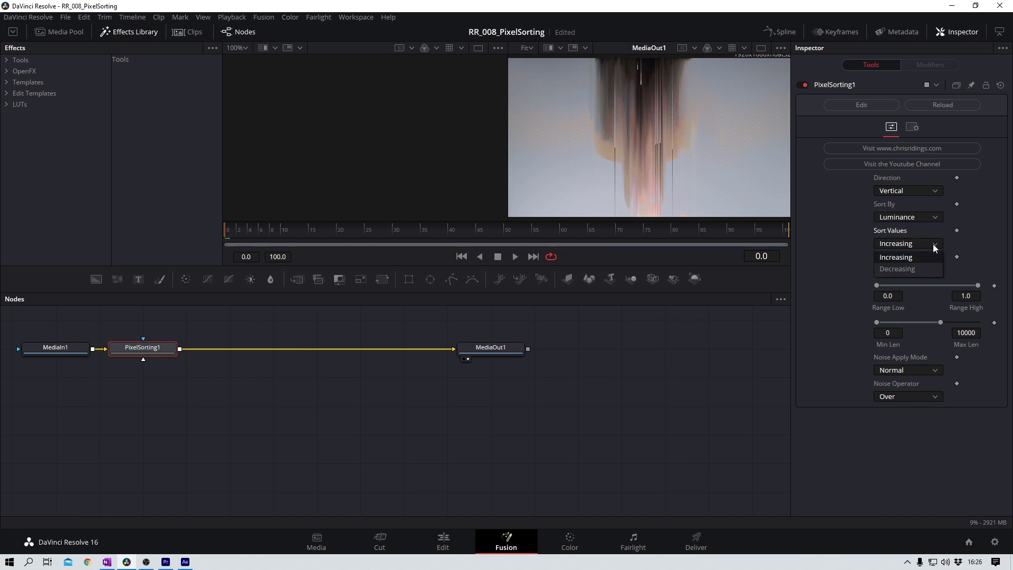
left_click(912, 269)
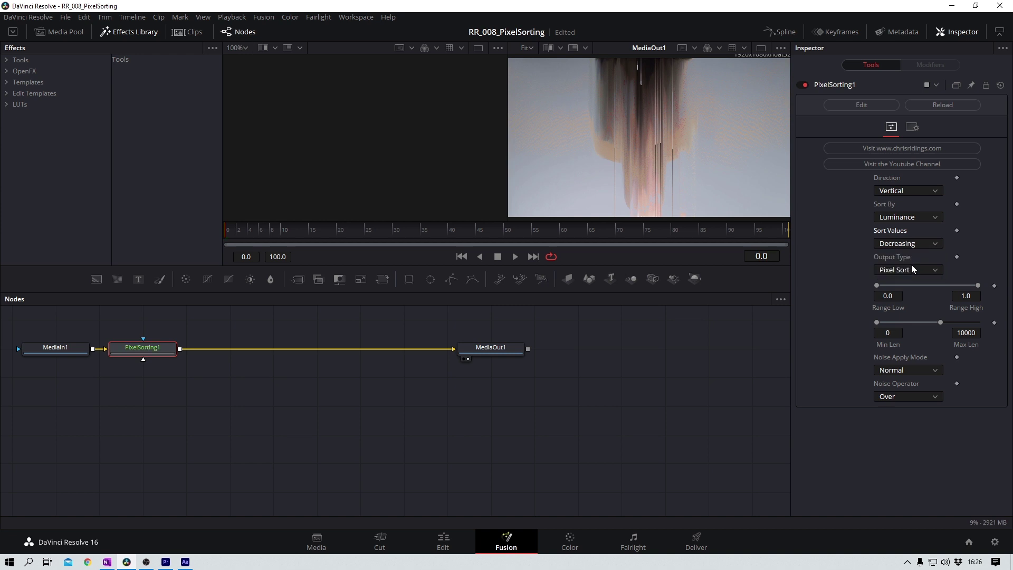
- Compare sort orders, settle on Increasing, and set Output Type to Selection
left_click(932, 244)
left_click(891, 245)
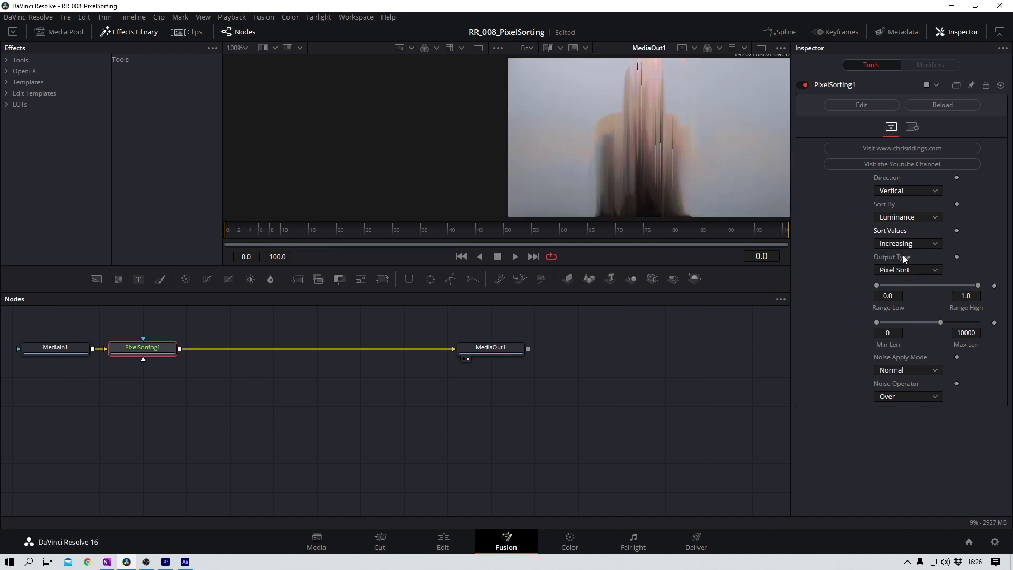
left_click(906, 247)
left_click(902, 269)
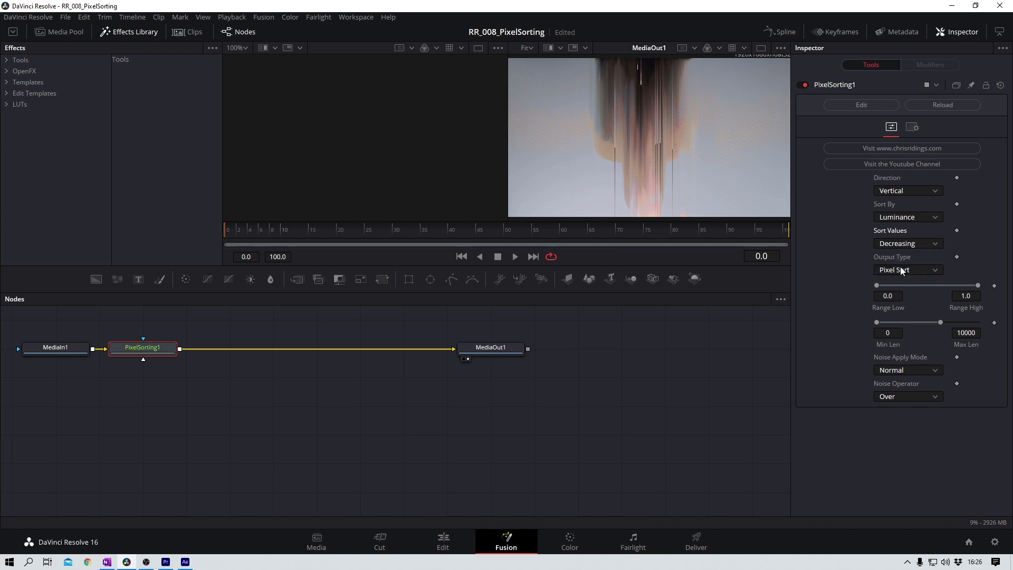
left_click(926, 244)
left_click(892, 254)
left_click(929, 270)
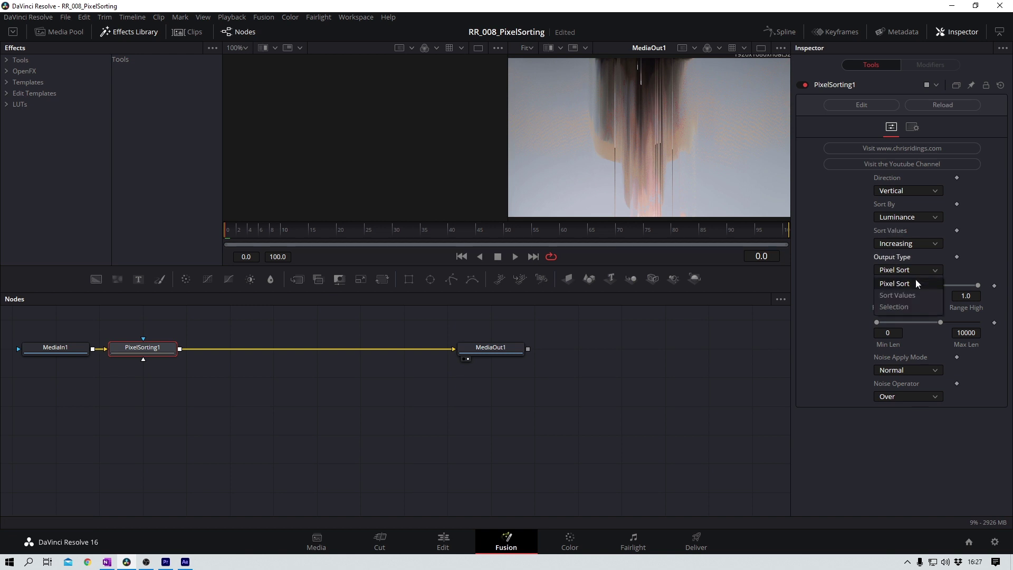
left_click(907, 308)
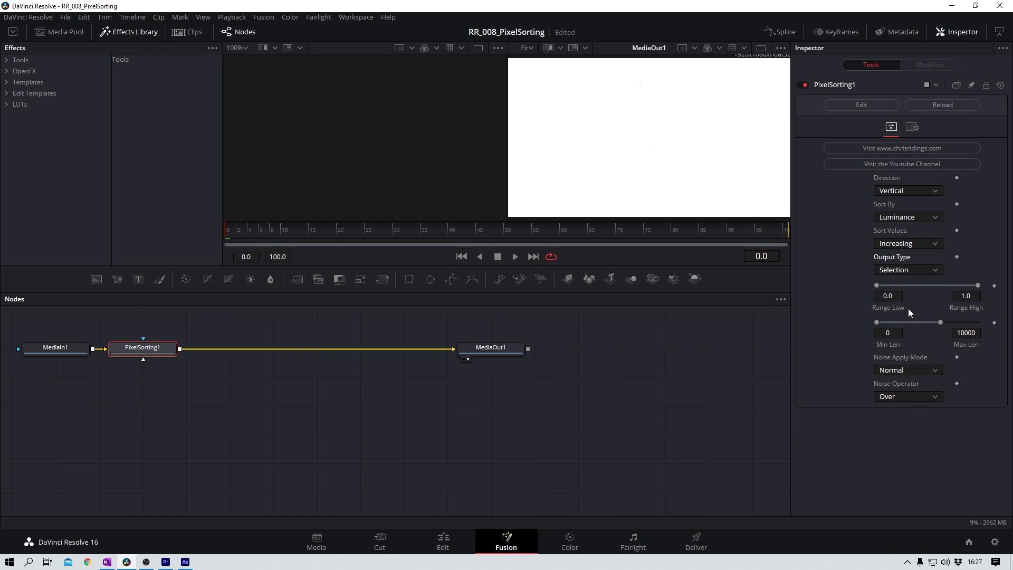
- Lower Range High to about 0.35 and switch Output Type back to Pixel Sort
left_click_drag(975, 286, 916, 287)
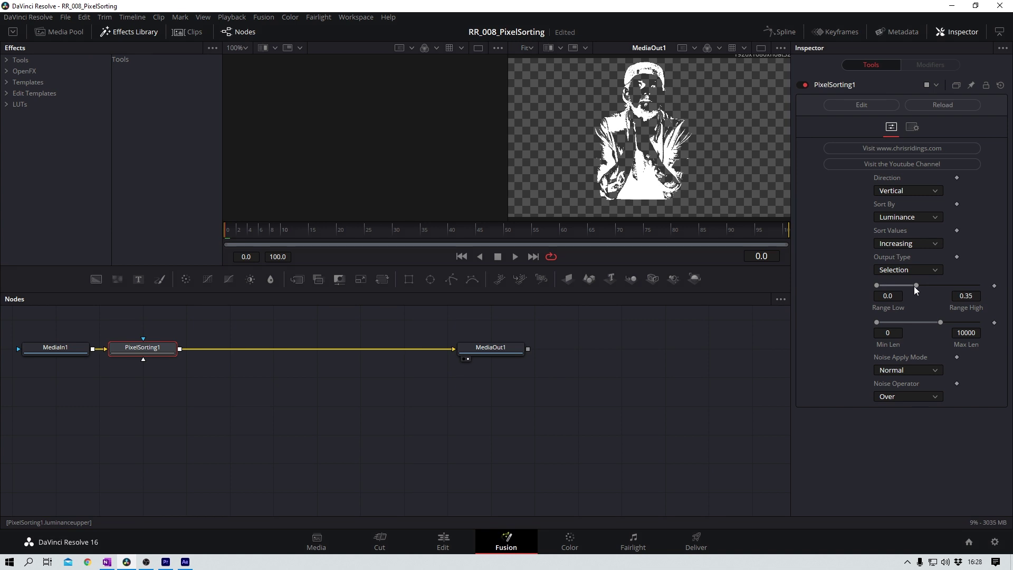
left_click(935, 270)
left_click(900, 282)
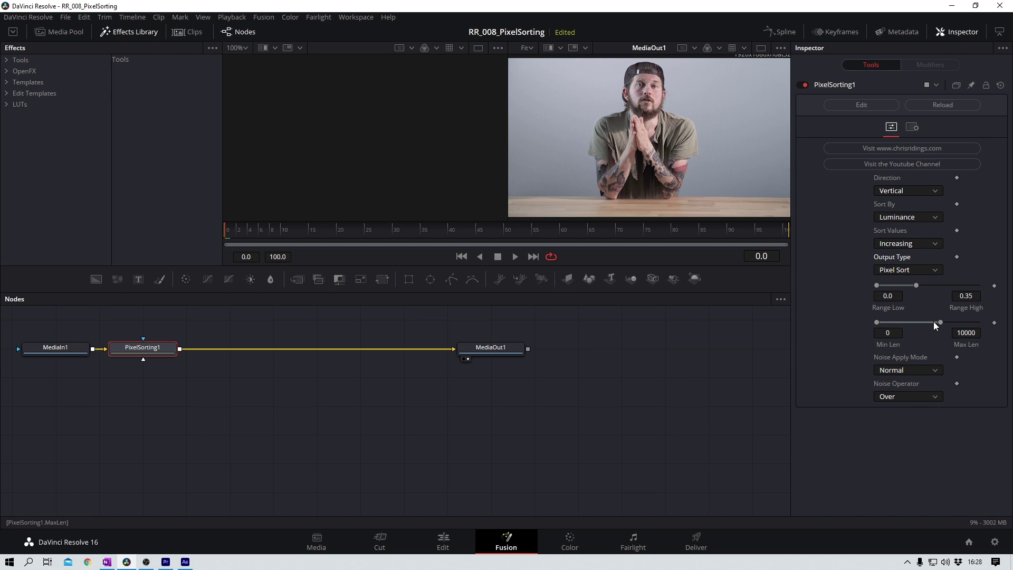
- Shorten Max Len and adjust Min Len by dragging and editing its value
left_click_drag(932, 322, 897, 322)
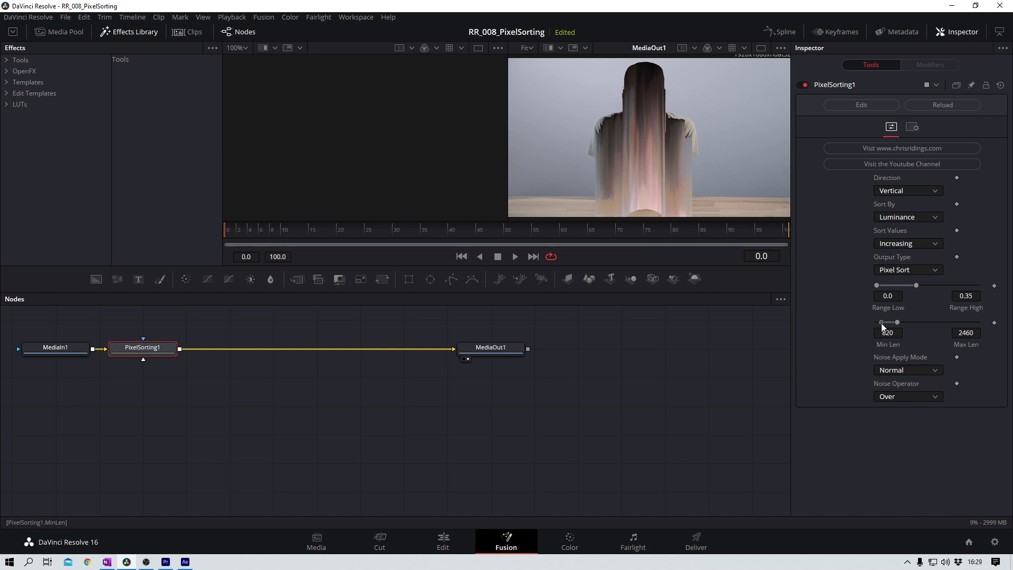
left_click_drag(881, 323, 855, 321)
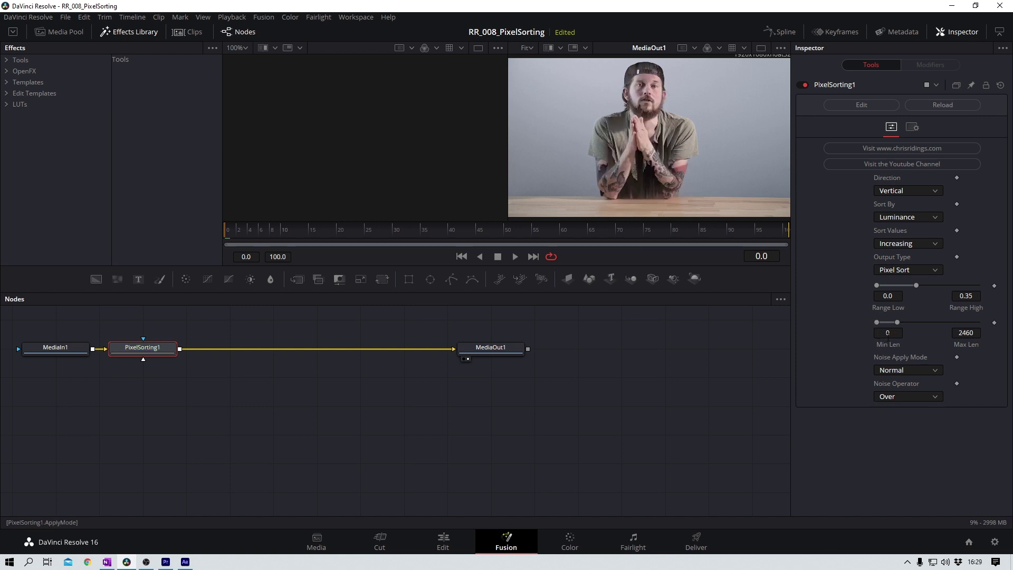
left_click_drag(881, 323, 876, 323)
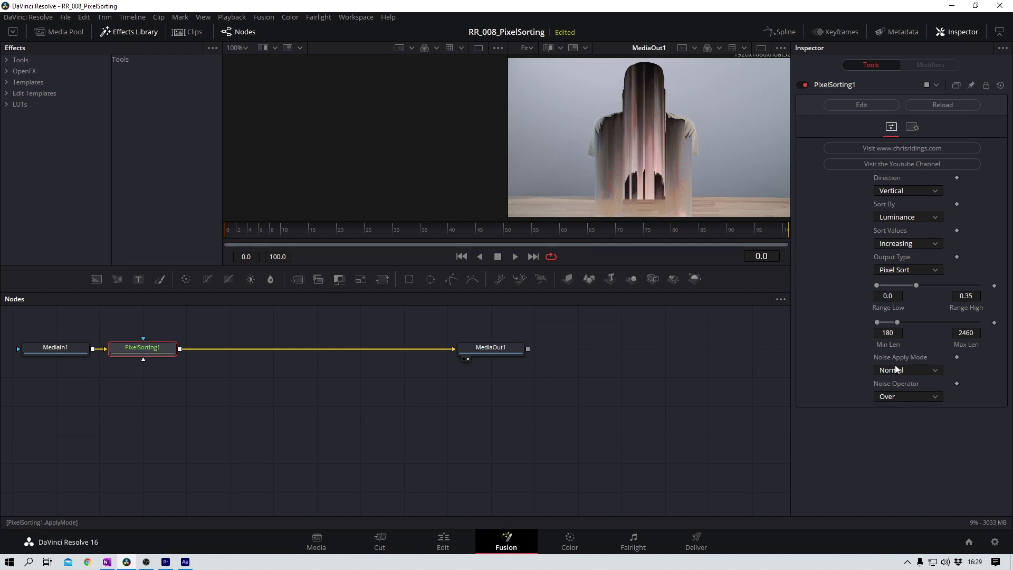
left_click(890, 332)
key("BackSpace")
key("BackSpace")
type("0")
key("Tab")
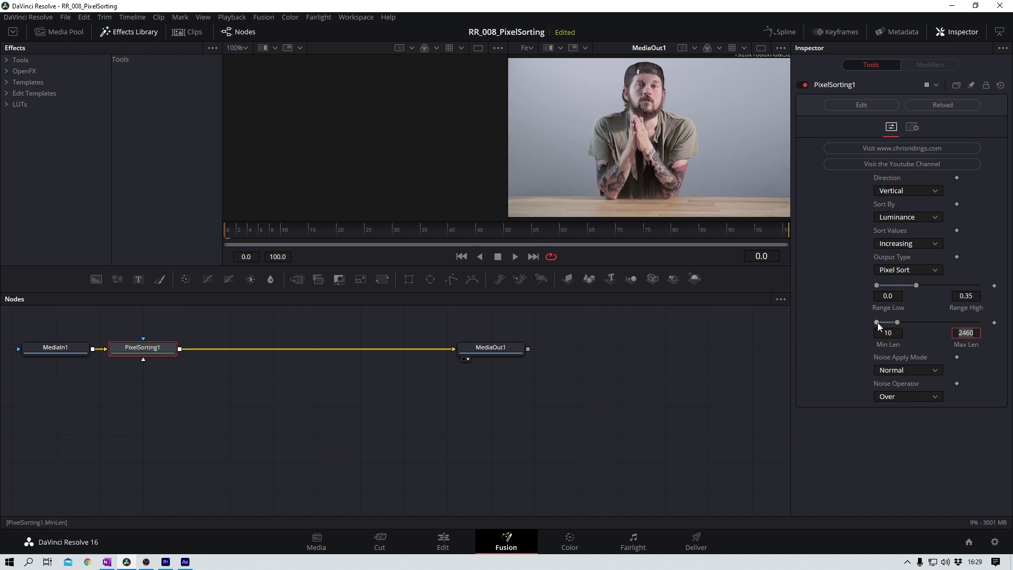
- Set Min Len to 50 and bring Max Len to 1550
double_click(890, 332)
type("0")
double_click(895, 334)
type("50")
key("Tab")
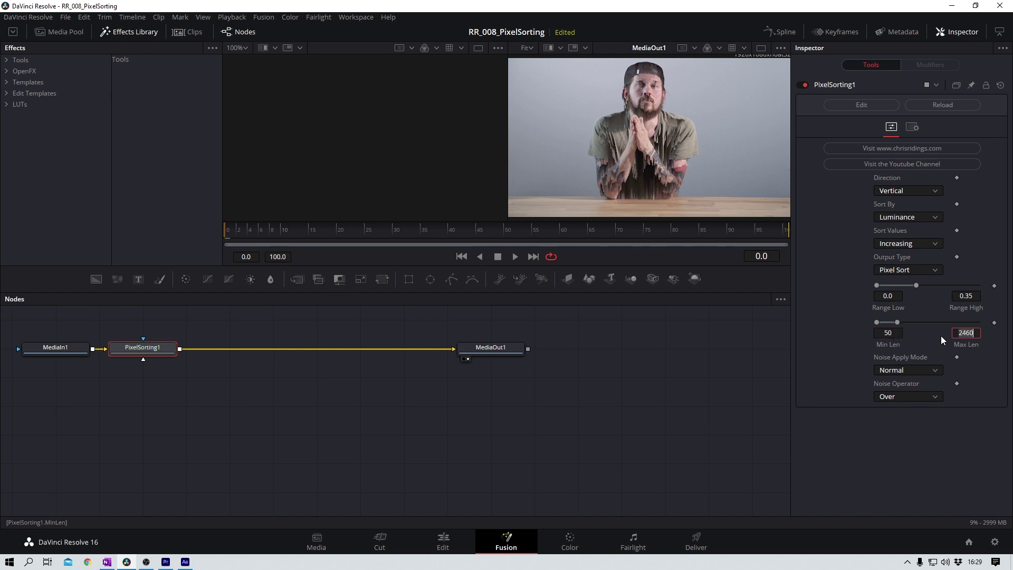
mouse_move(898, 322)
left_mouse_down()
mouse_move(911, 324)
mouse_move(892, 324)
left_mouse_up()
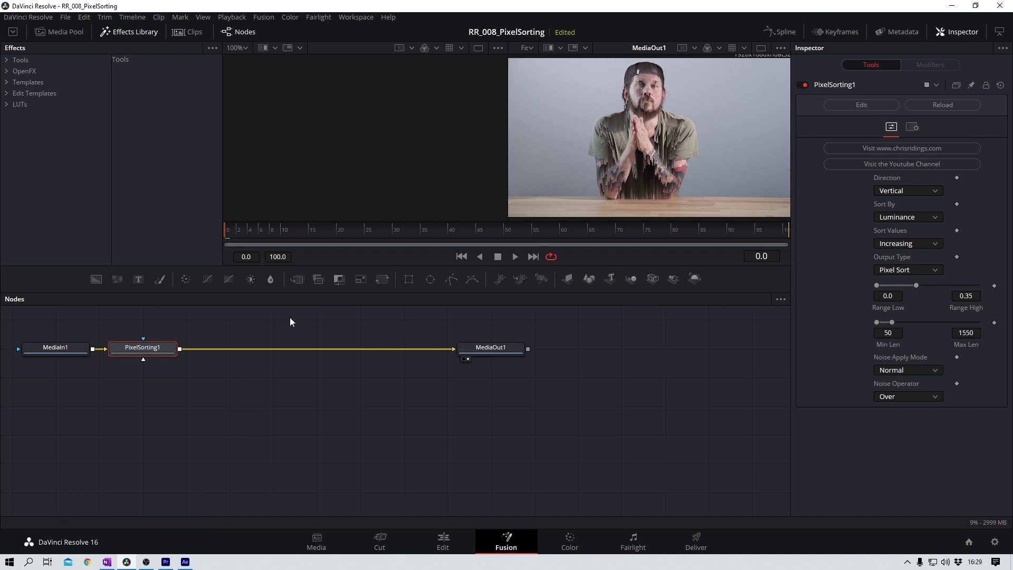
- Add a FastNoise node, wire it to PixelSorting1's Effect Mask, and view it in the left viewer
left_click(267, 317)
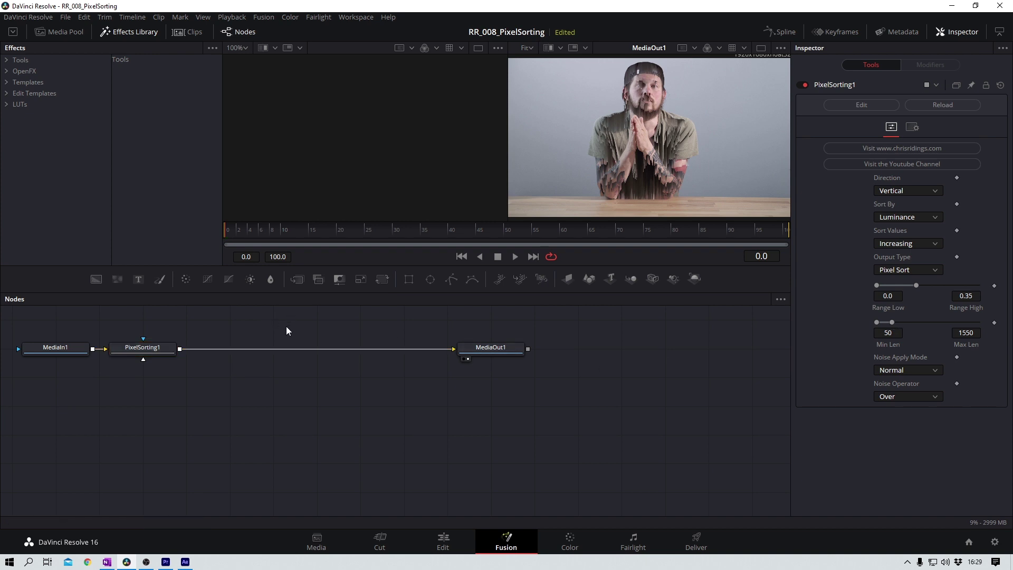
key("shift+space")
type("pixel")
key("ctrl+a")
type("fast")
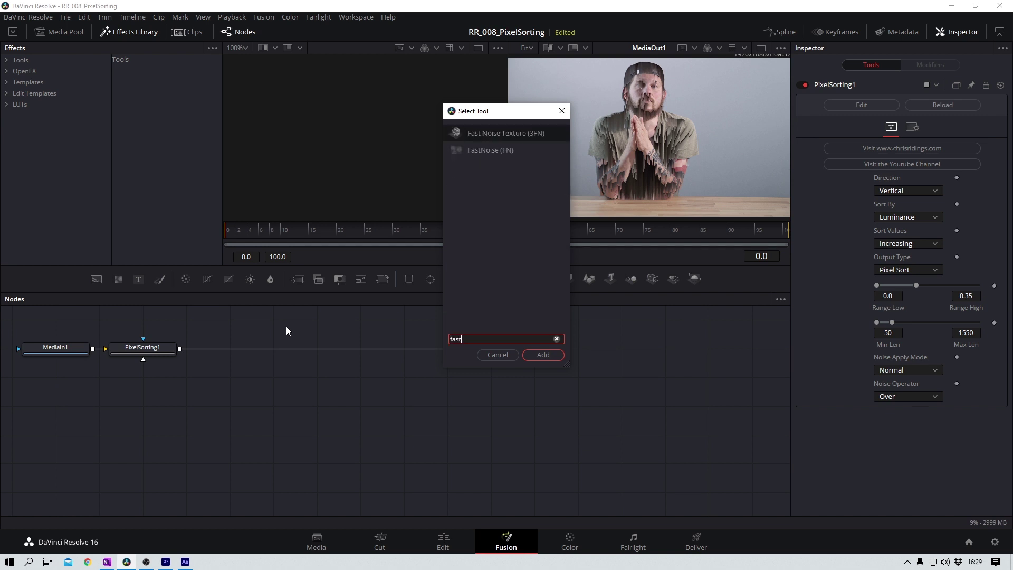
left_click(477, 149)
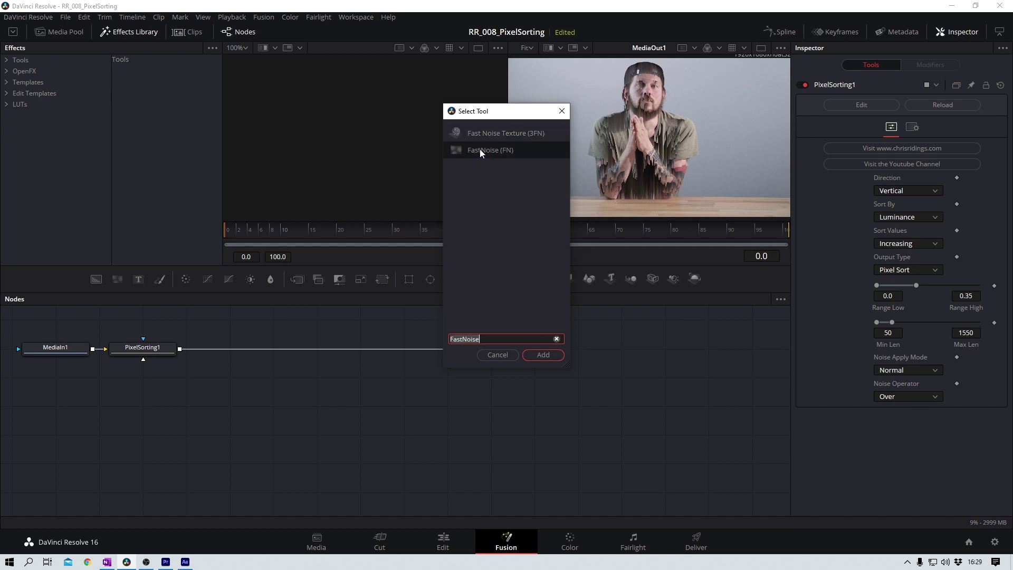
left_click(544, 355)
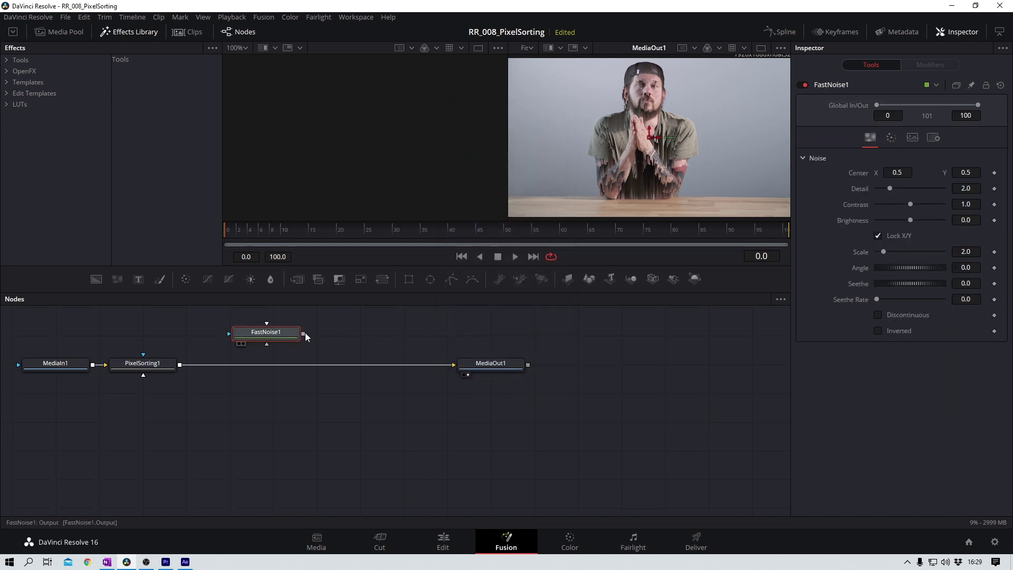
left_click_drag(303, 333, 145, 372)
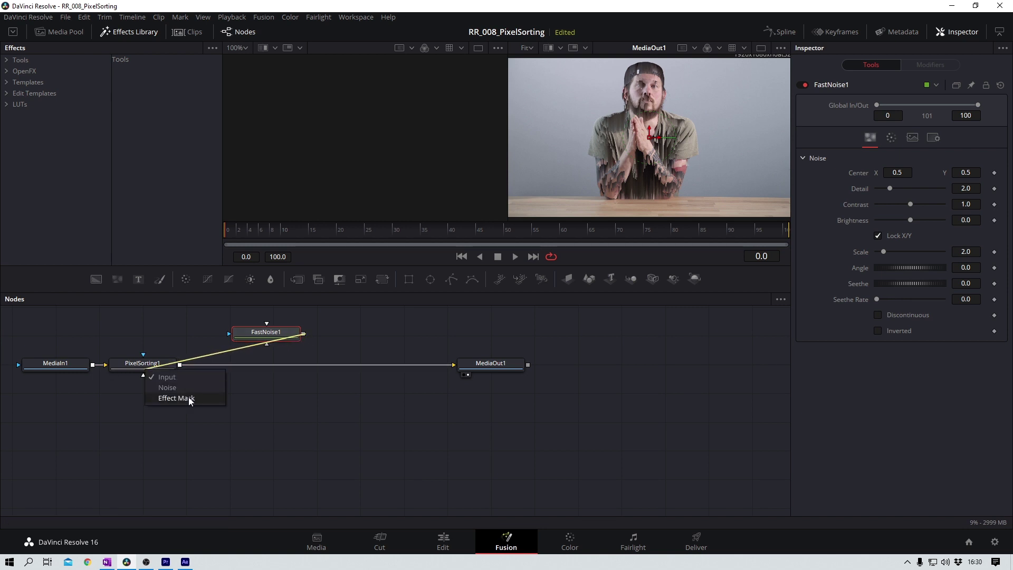
key("ctrl+p")
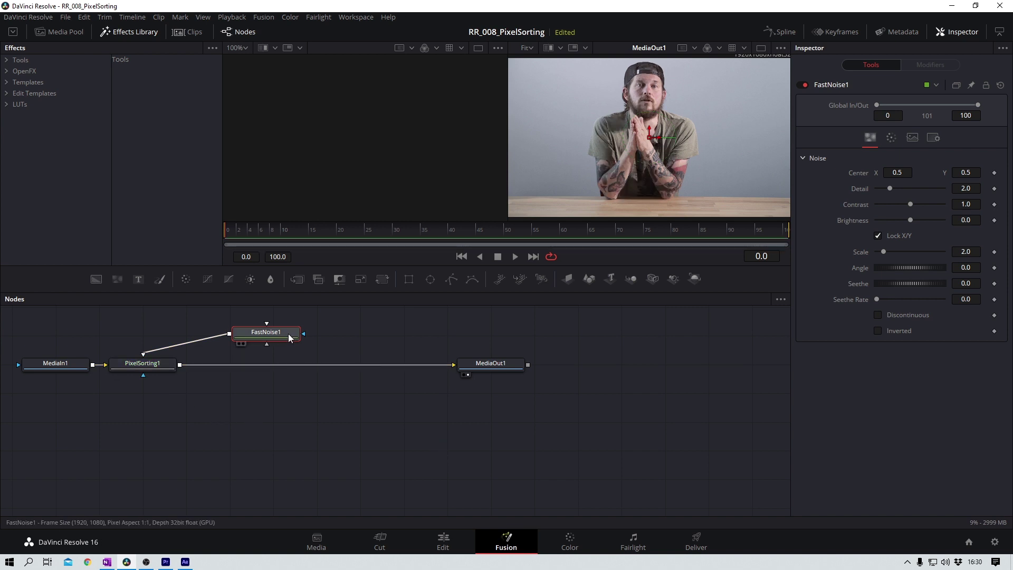
key("1")
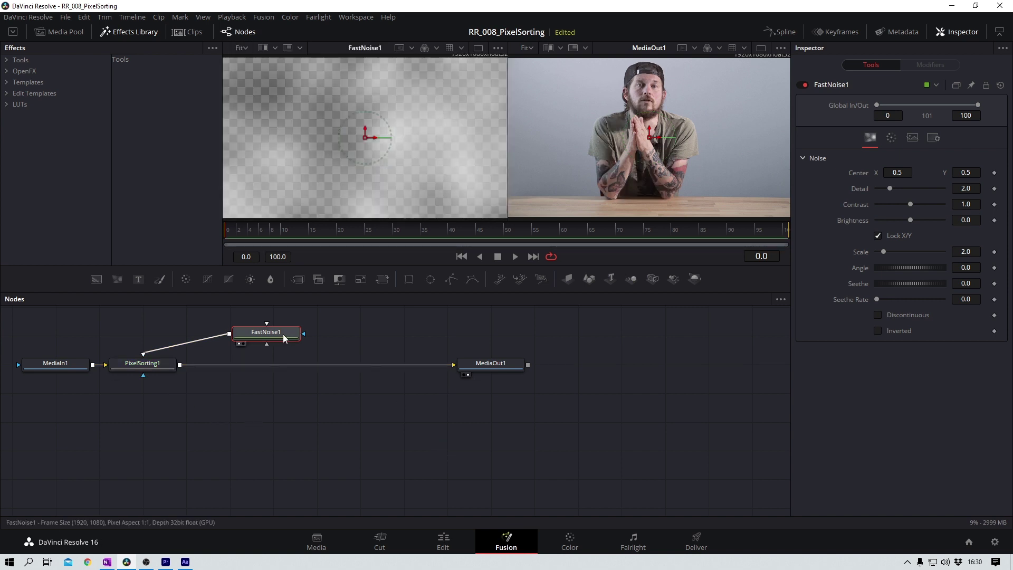
- Raise FastNoise1 Detail to 10, boost its contrast, and set Scale to 35
left_click_drag(890, 189, 948, 205)
left_click_drag(883, 252, 988, 252)
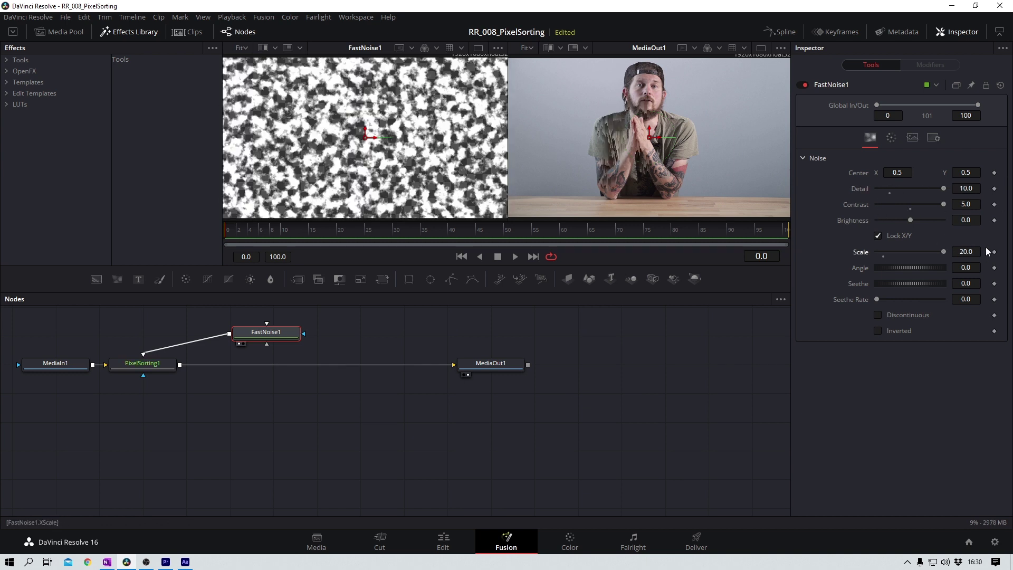
left_click(965, 251)
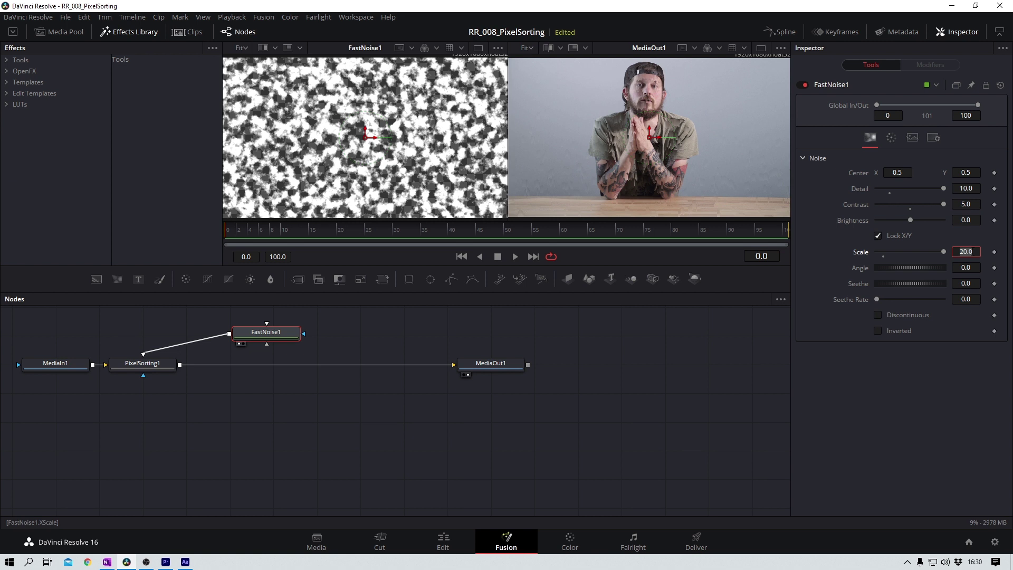
type("35")
key("Tab")
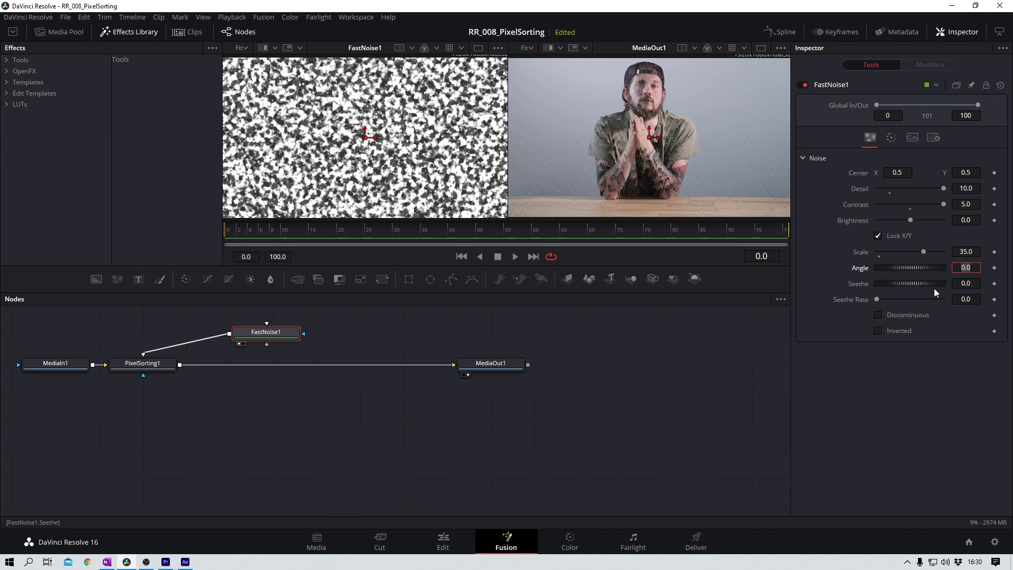
left_click(142, 363)
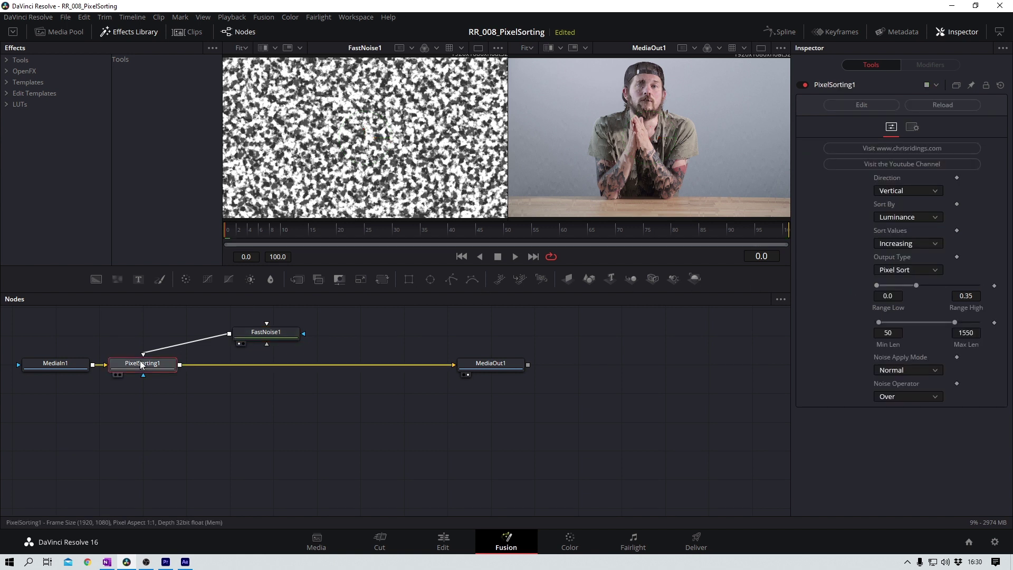
- Try Screen, then set PixelSorting1's Noise Apply Mode to Color Dodge
left_click(935, 371)
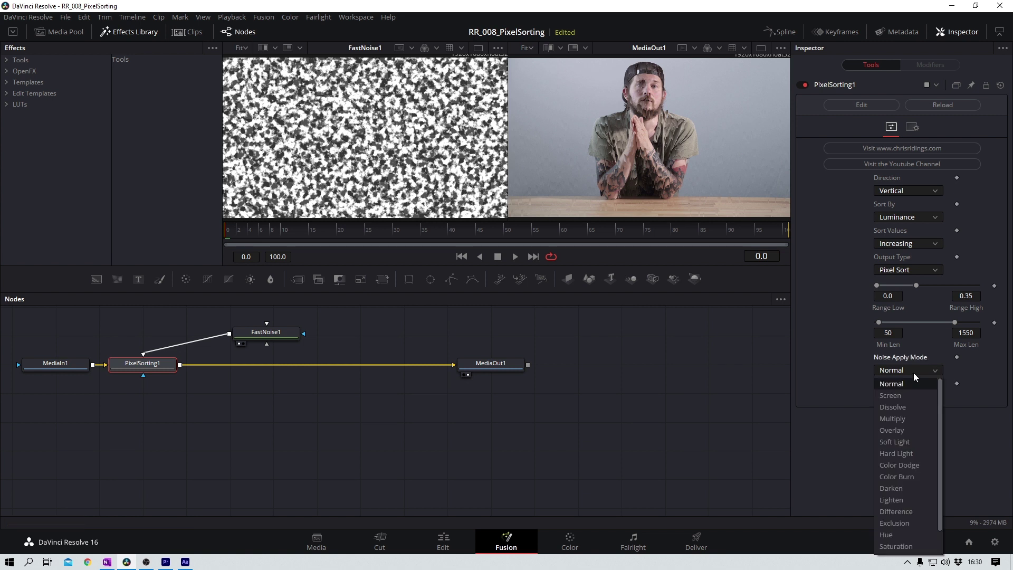
left_click(901, 397)
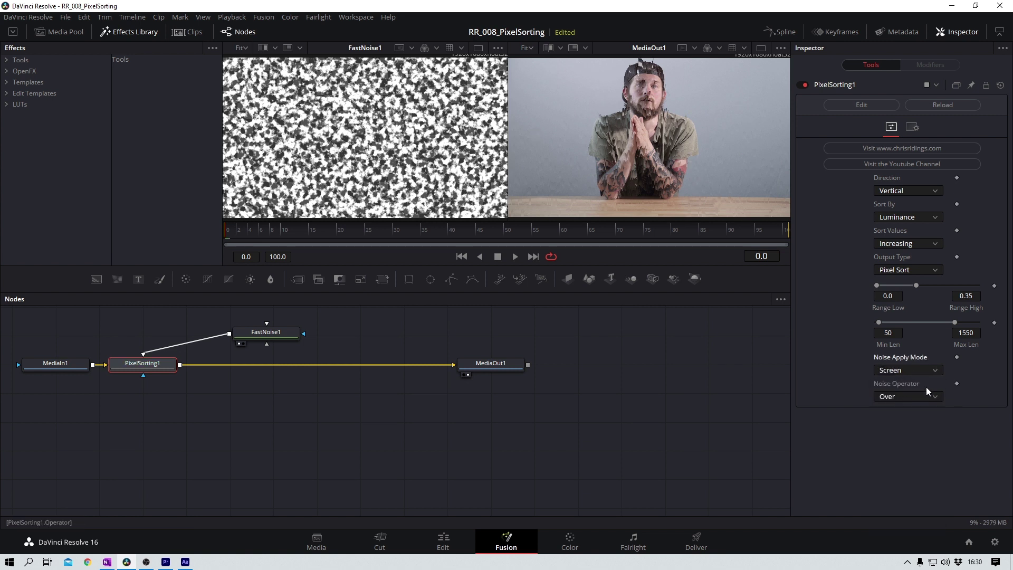
left_click(930, 370)
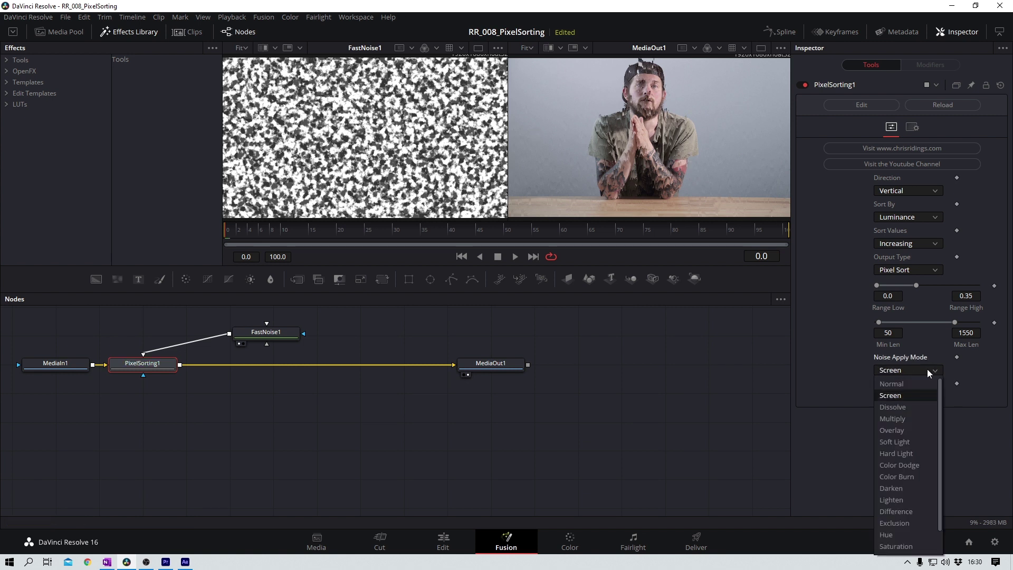
left_click(918, 465)
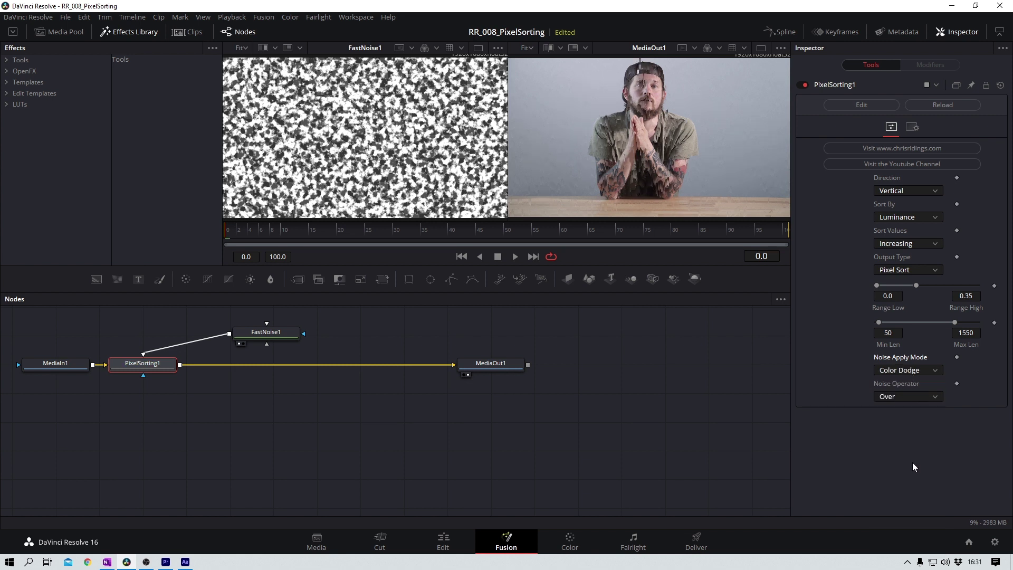
left_click(275, 336)
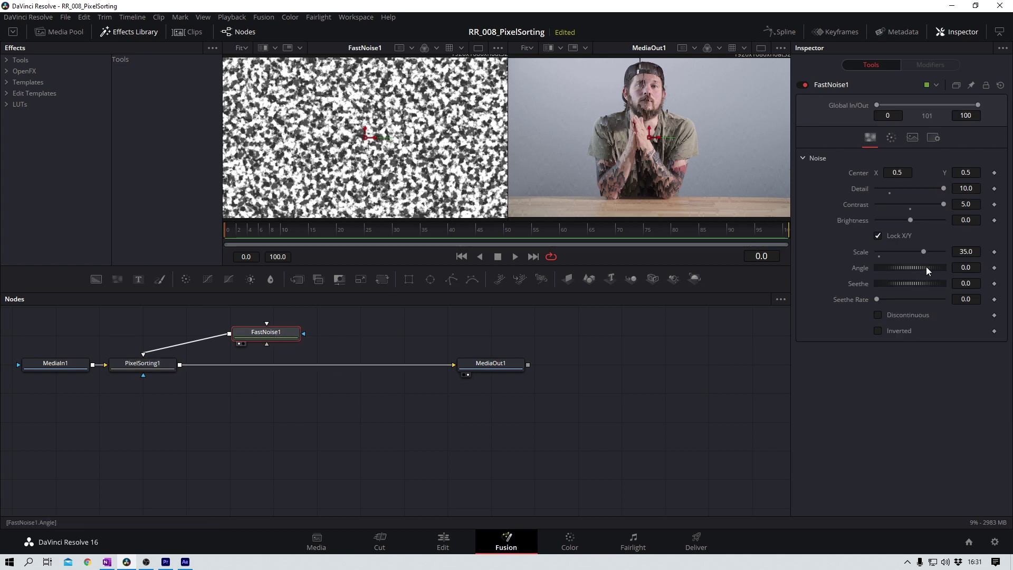
- Set FastNoise1's Seethe to about -0.5 and reselect PixelSorting1
left_click_drag(917, 280, 881, 282)
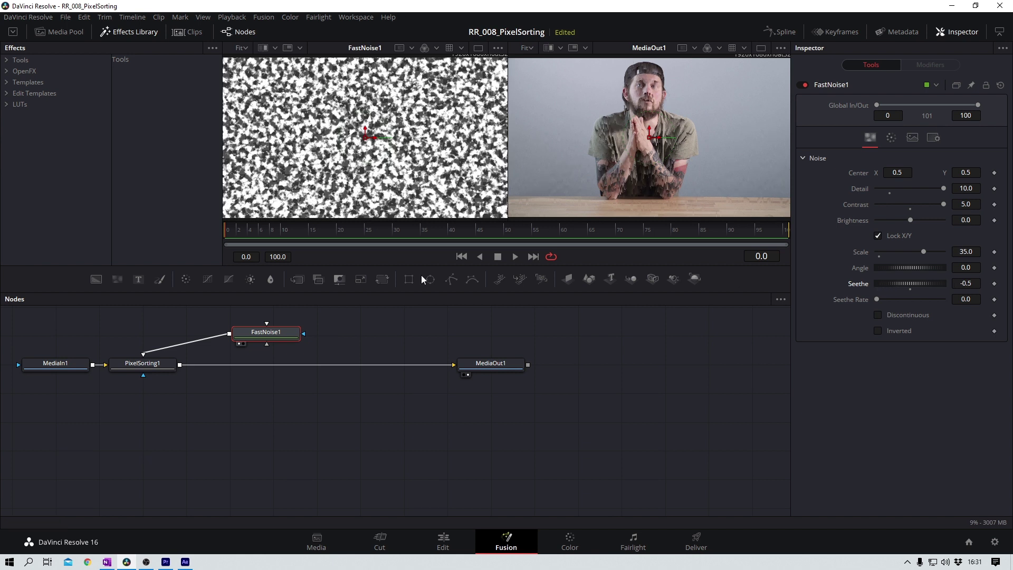
left_click(165, 364)
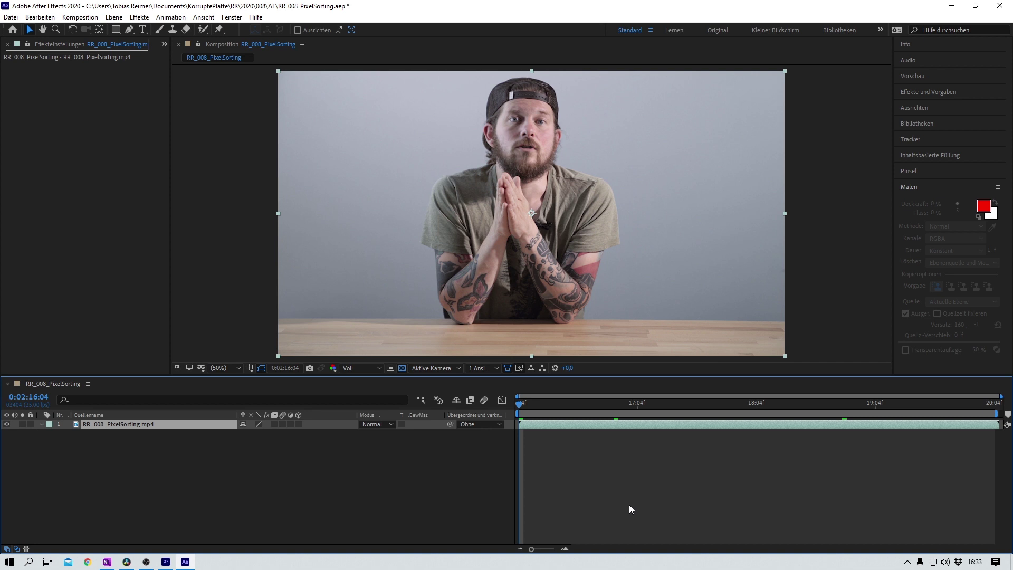
- Apply the Wunk Effects PixSort effect to the RR_008_PixelSorting.mp4 layer
left_click(135, 16)
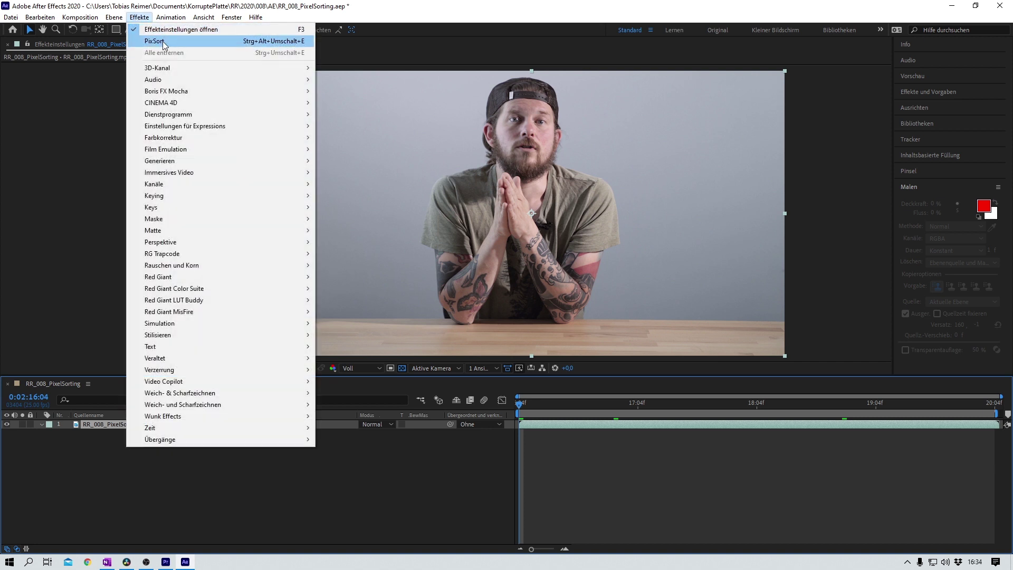
mouse_move(195, 412)
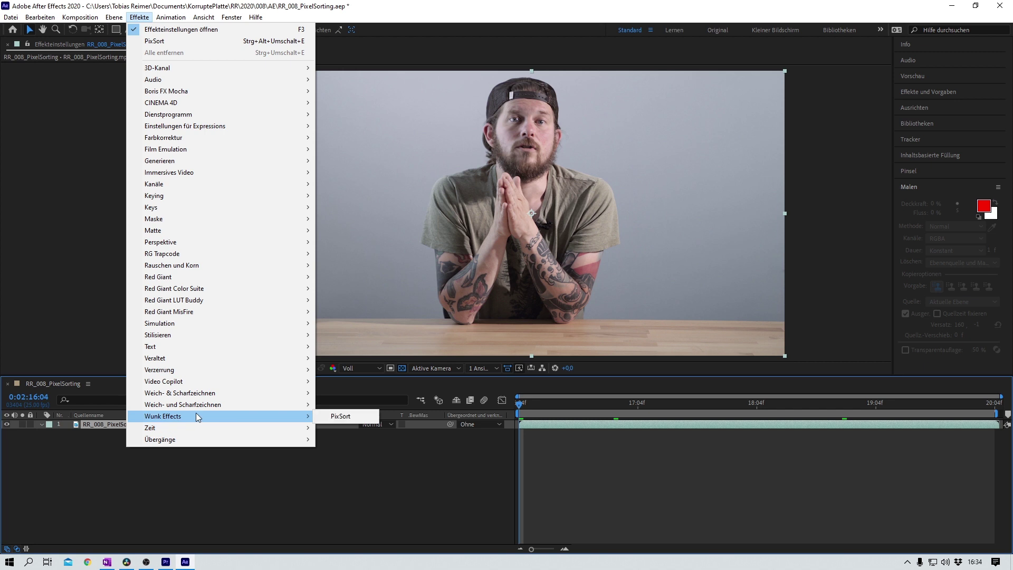
left_click(342, 416)
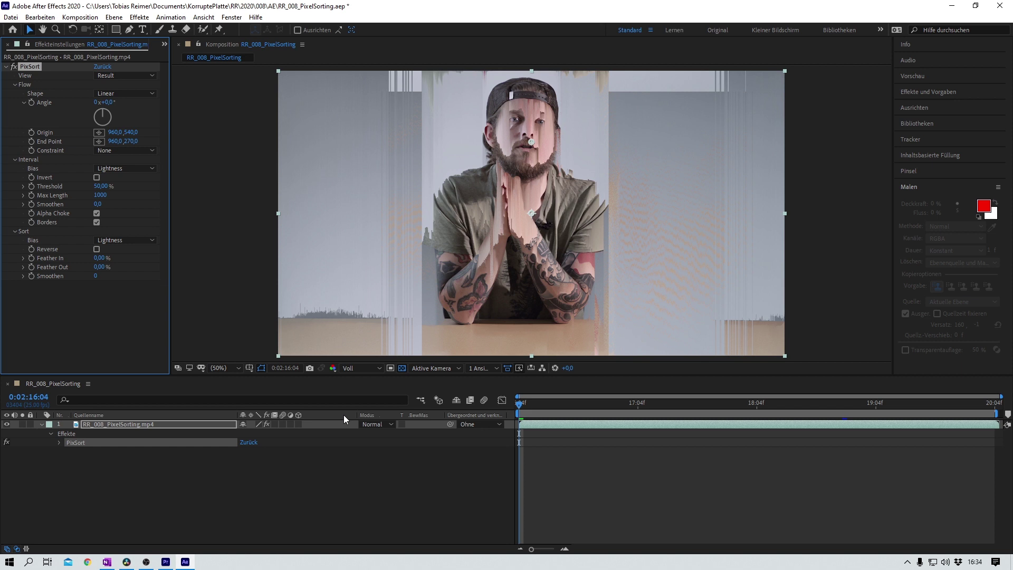
- Try several sorting angles, then set the PixSort Angle to 90°
left_click(106, 112)
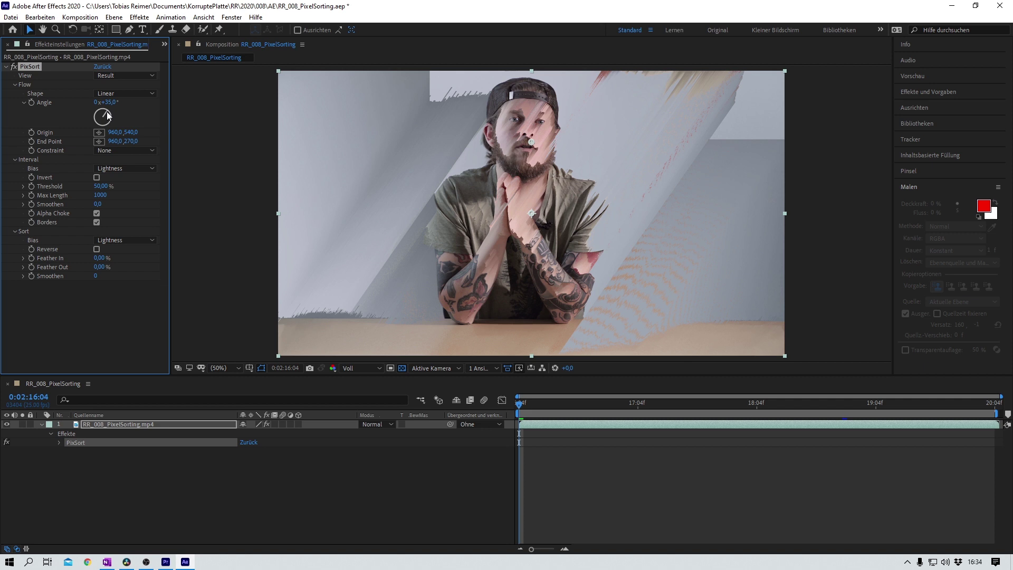
left_click(113, 122)
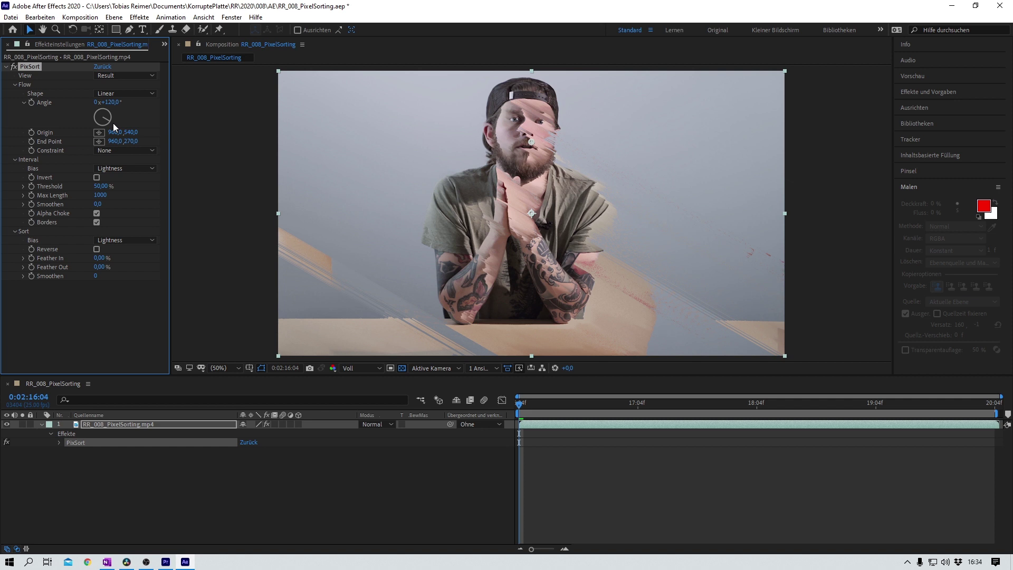
left_click(113, 123)
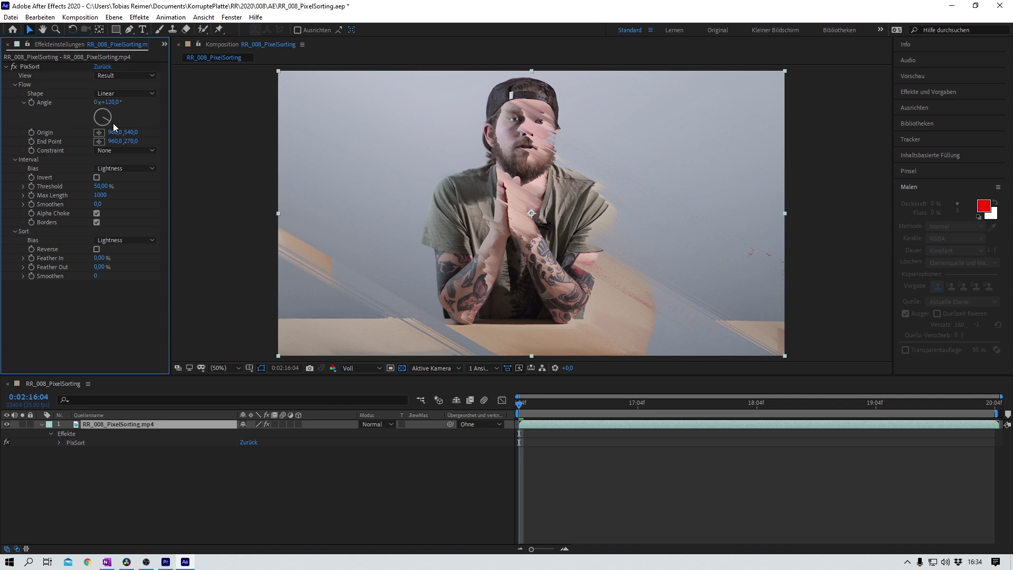
mouse_move(107, 120)
left_mouse_down()
mouse_move(113, 114)
mouse_move(99, 133)
mouse_move(124, 125)
mouse_move(114, 109)
left_mouse_up()
left_click(108, 102)
type("90")
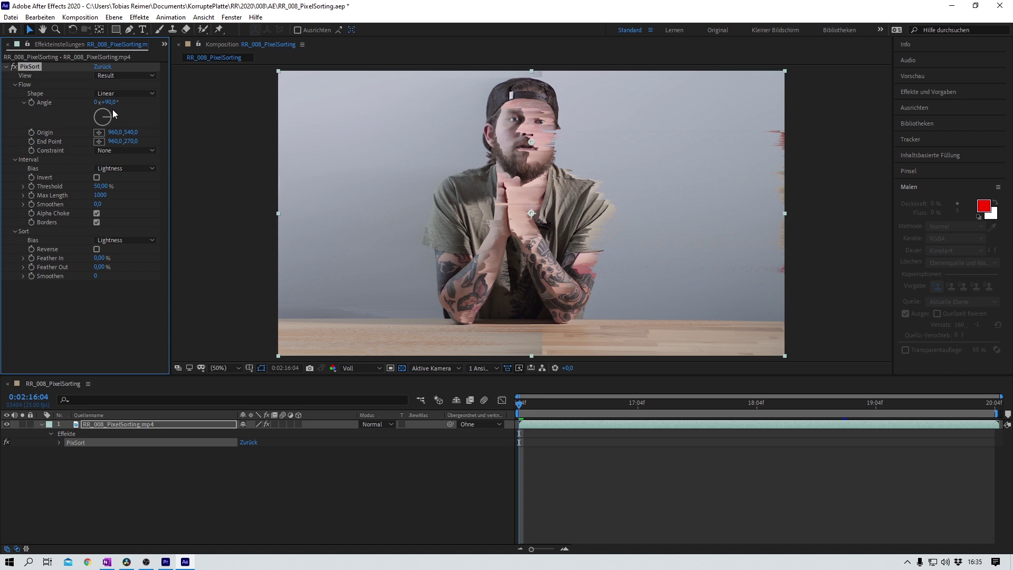
- Under the Interval Mask view, set PixSort Threshold to 44% and Smoothen to 1,0, then return to Result
left_click(127, 75)
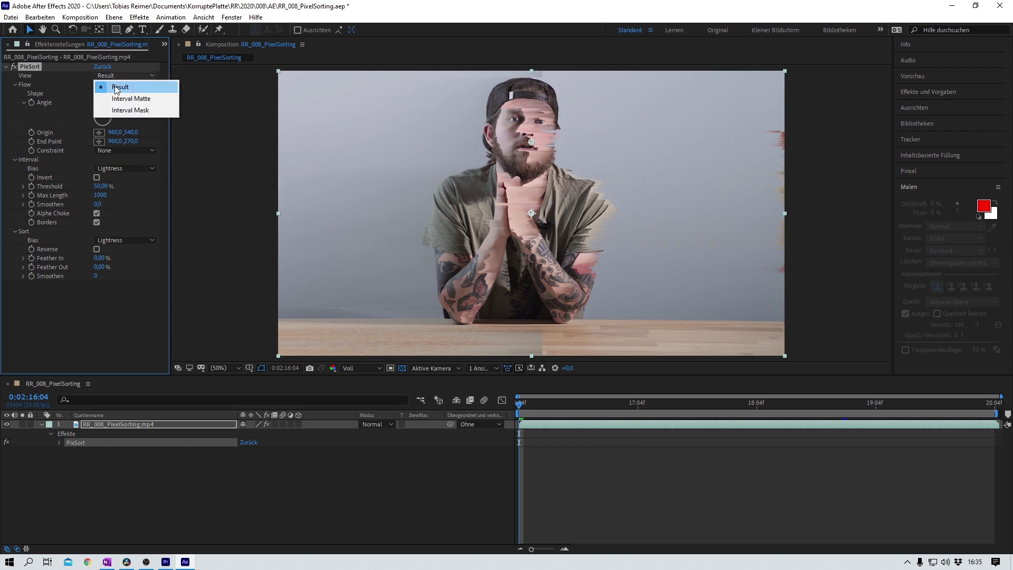
left_click(129, 110)
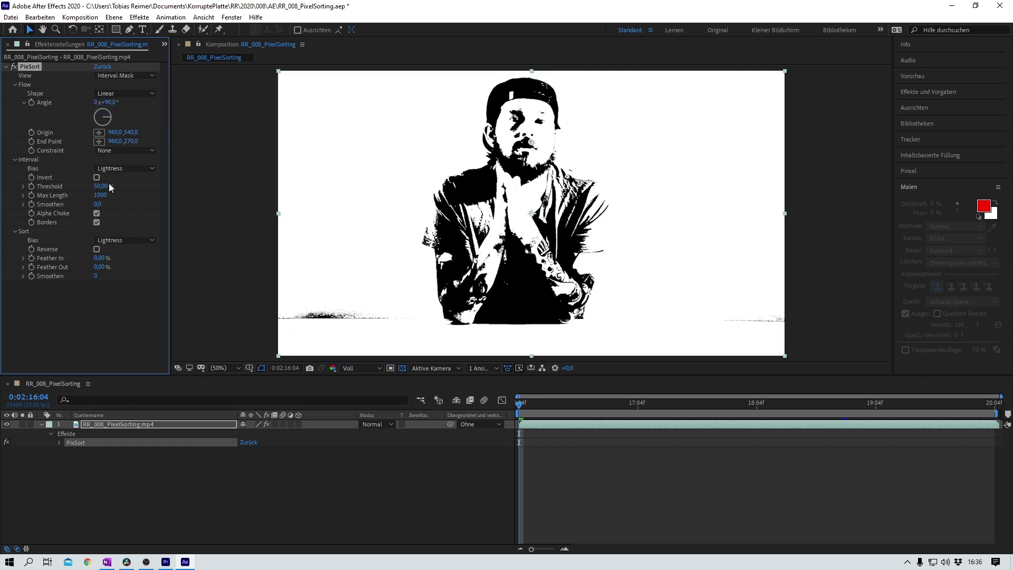
left_click_drag(109, 185, 101, 187)
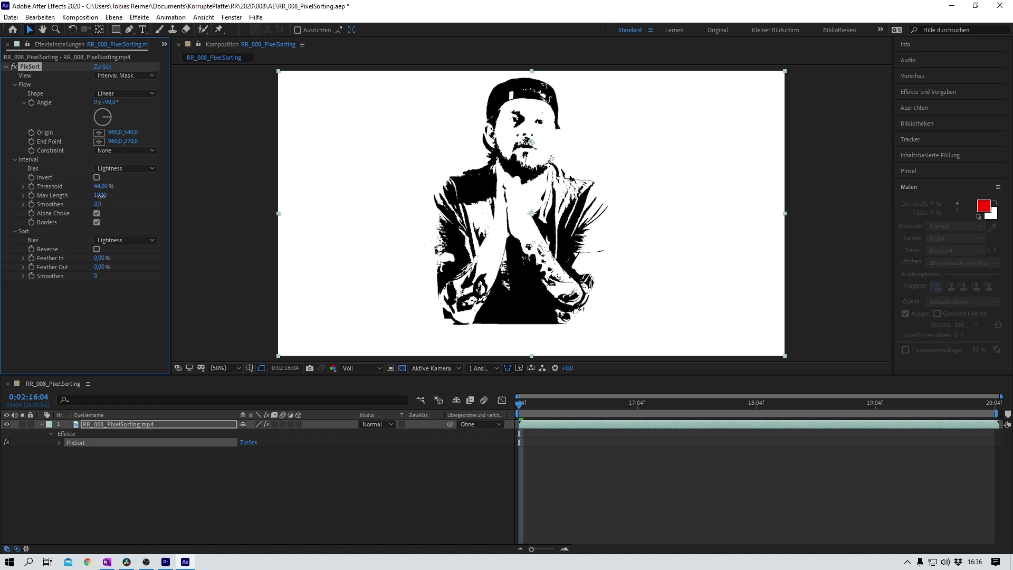
left_click_drag(97, 204, 99, 204)
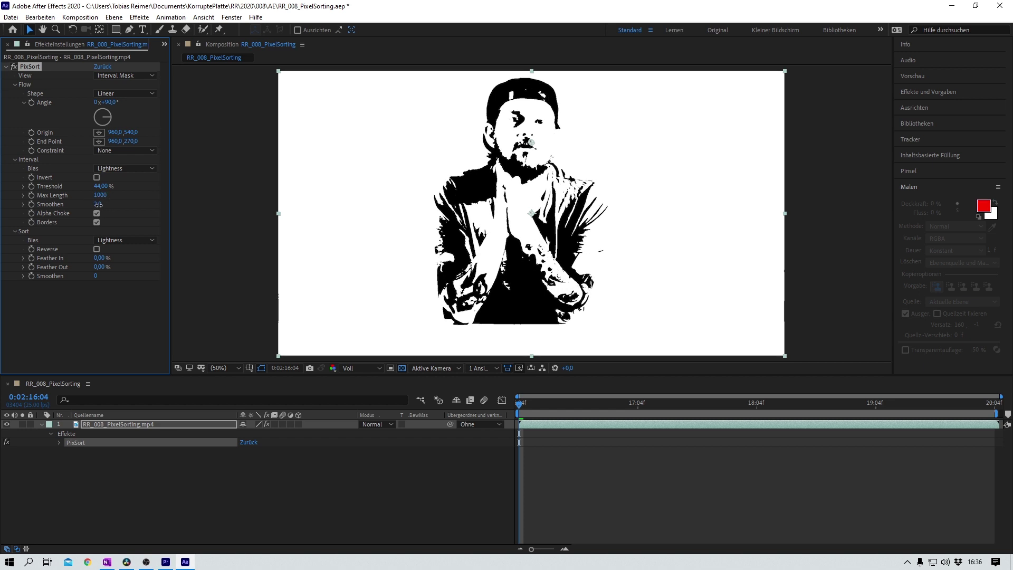
left_click(140, 75)
left_click(124, 90)
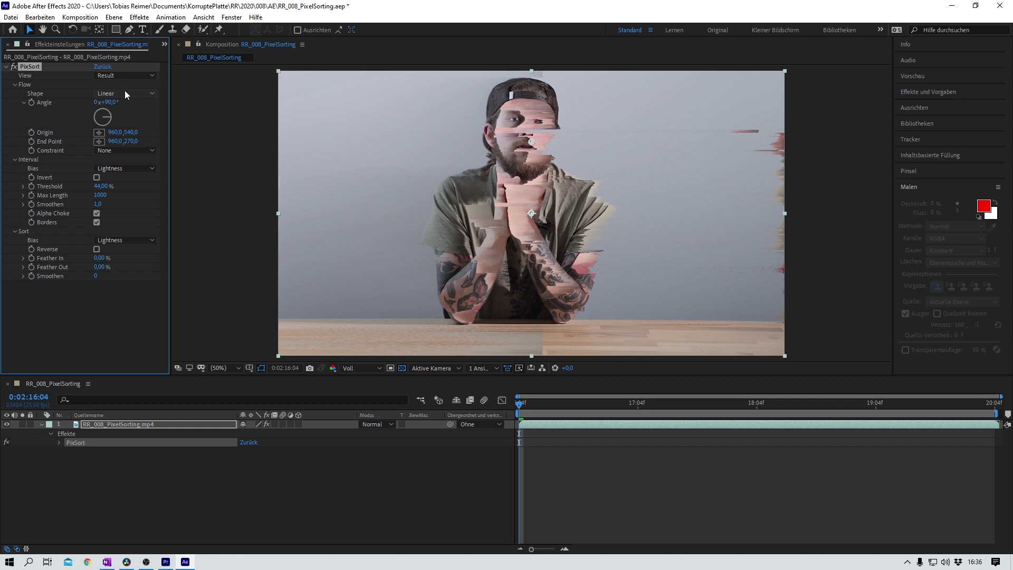
left_click(138, 93)
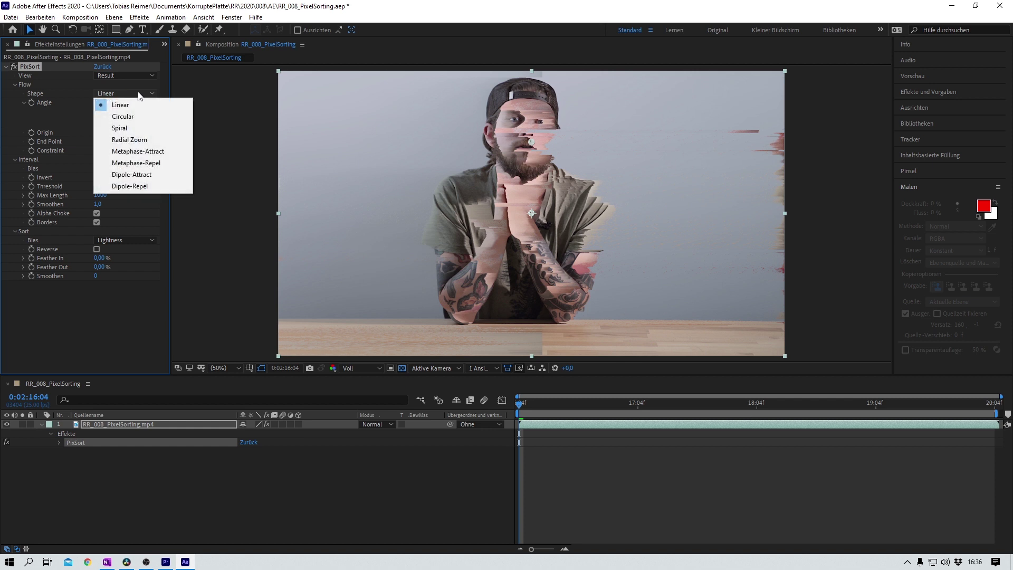
- Try the Metaphase-Attract and Spiral flow shapes, and set the PixSort constraint to Round
left_click(136, 152)
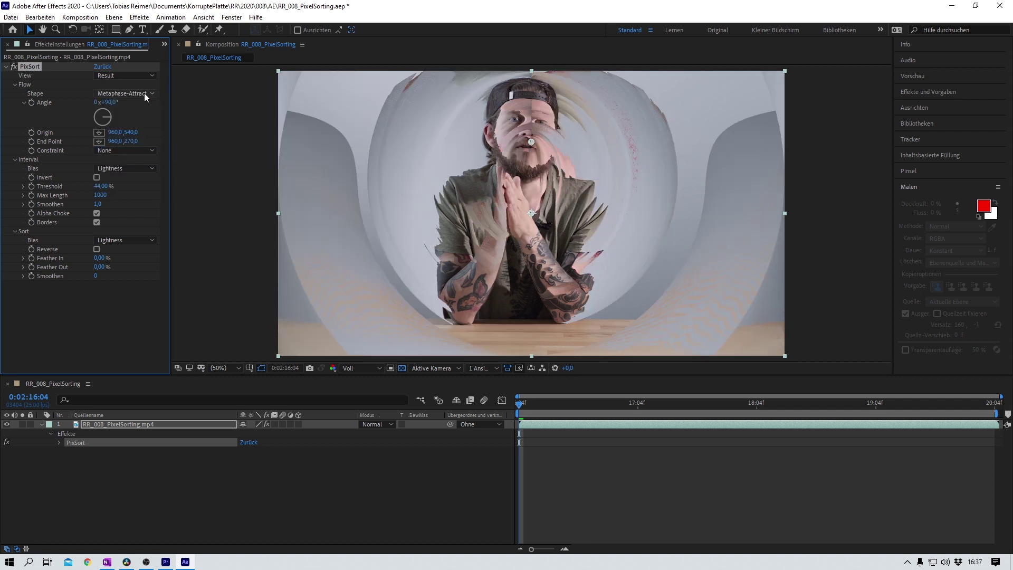
left_click(144, 92)
left_click(126, 128)
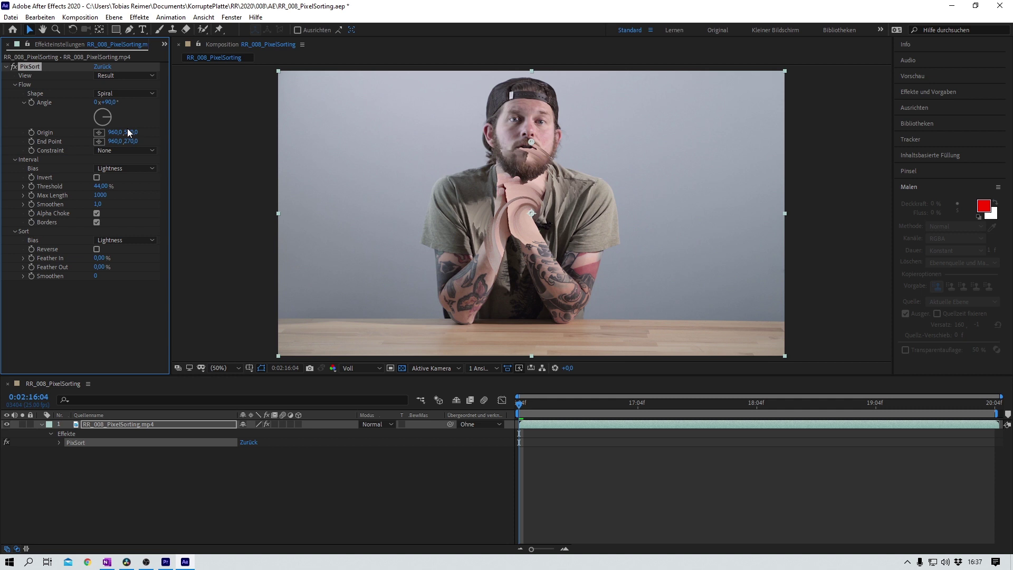
left_click(147, 151)
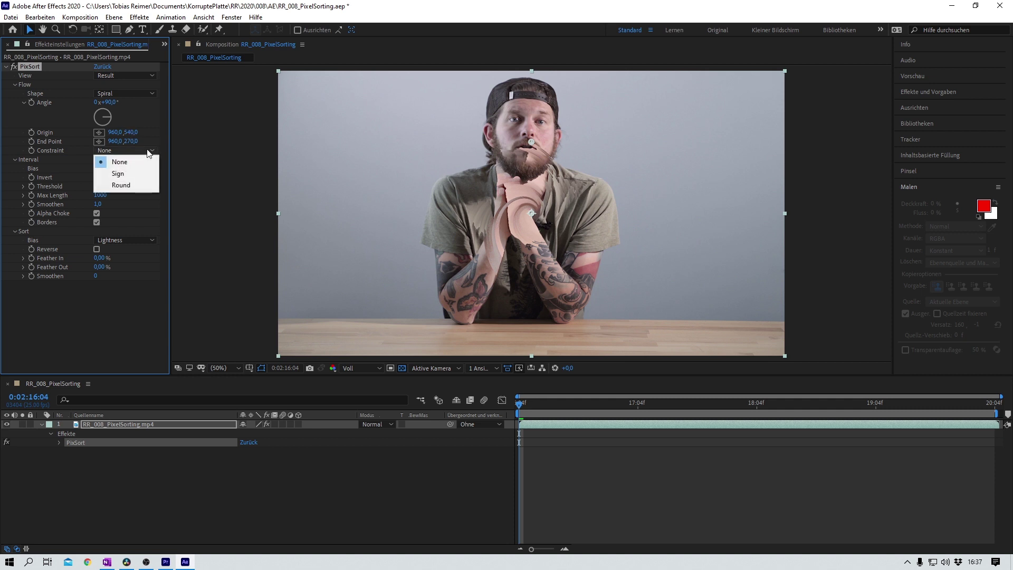
left_click(129, 185)
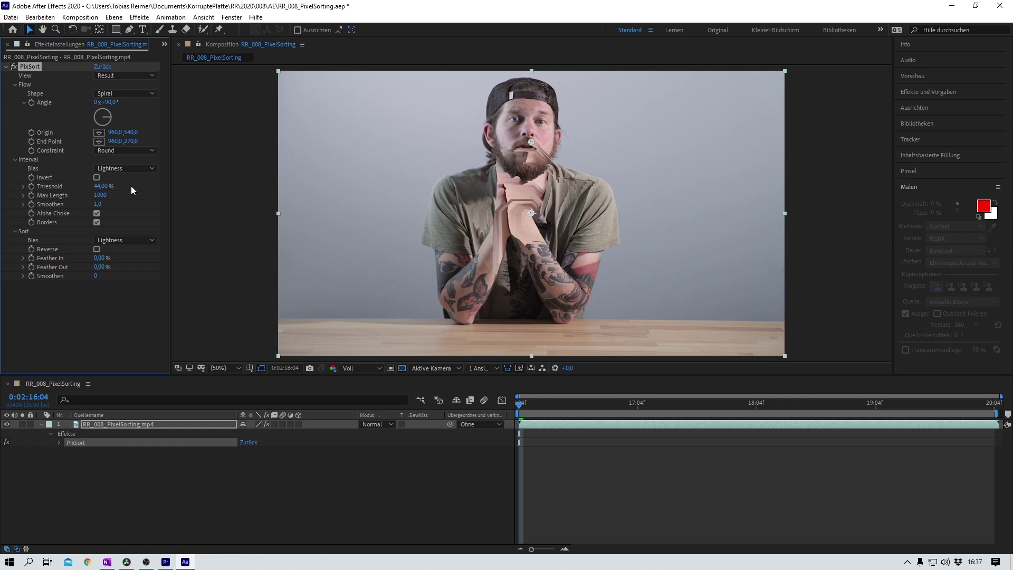
- Move the PixSort origin to 778,582 and set the flow shape back to Linear
left_click_drag(534, 216, 351, 182)
left_click_drag(403, 138, 476, 216)
left_click(131, 92)
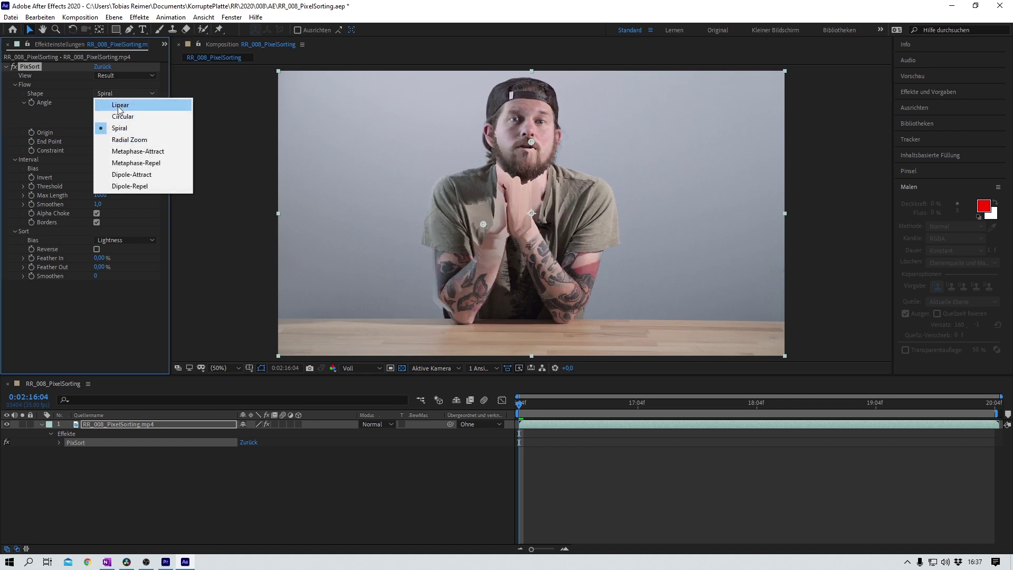
left_click(117, 105)
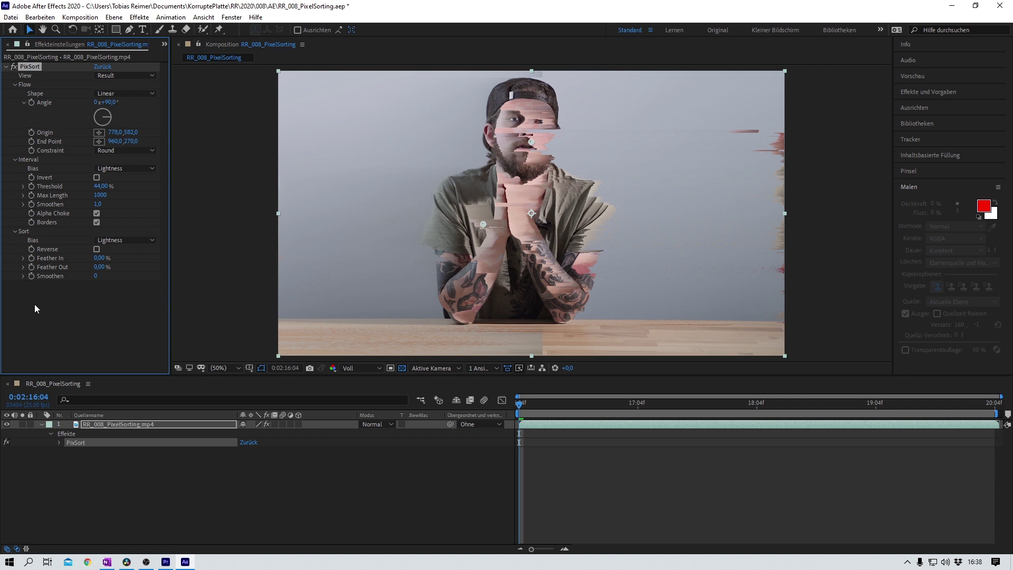
left_click(138, 18)
- Add a second PixSort effect (PixSort 2) and set its flow shape to Metaphase-Attract
left_click(152, 42)
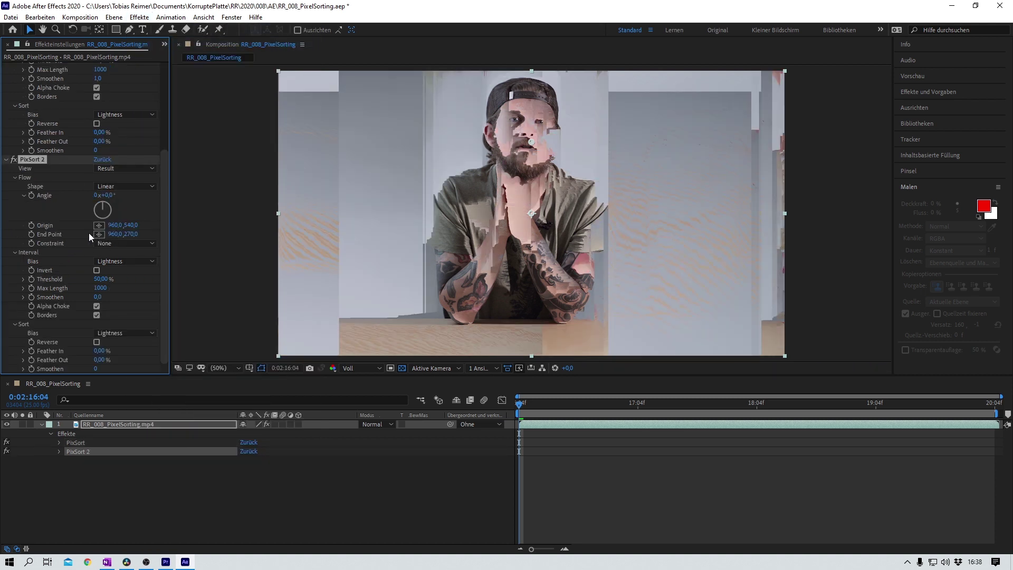
left_click(136, 185)
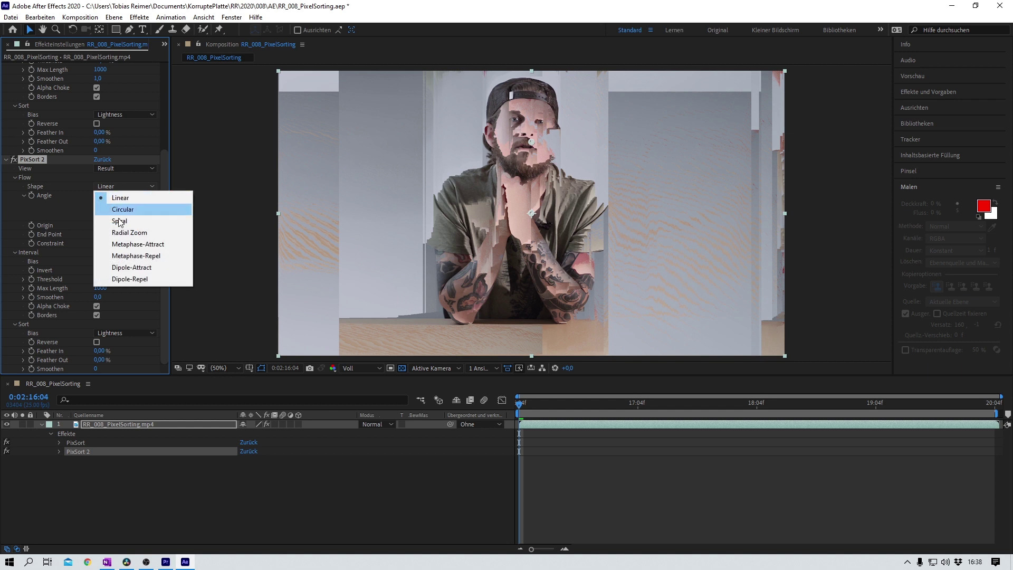
left_click(125, 223)
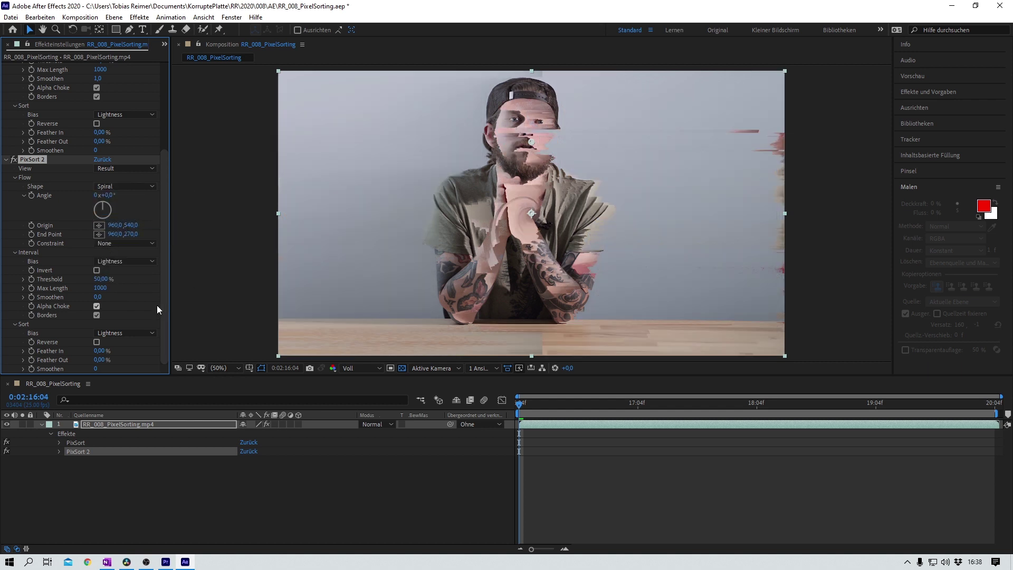
left_click(135, 187)
left_click(125, 244)
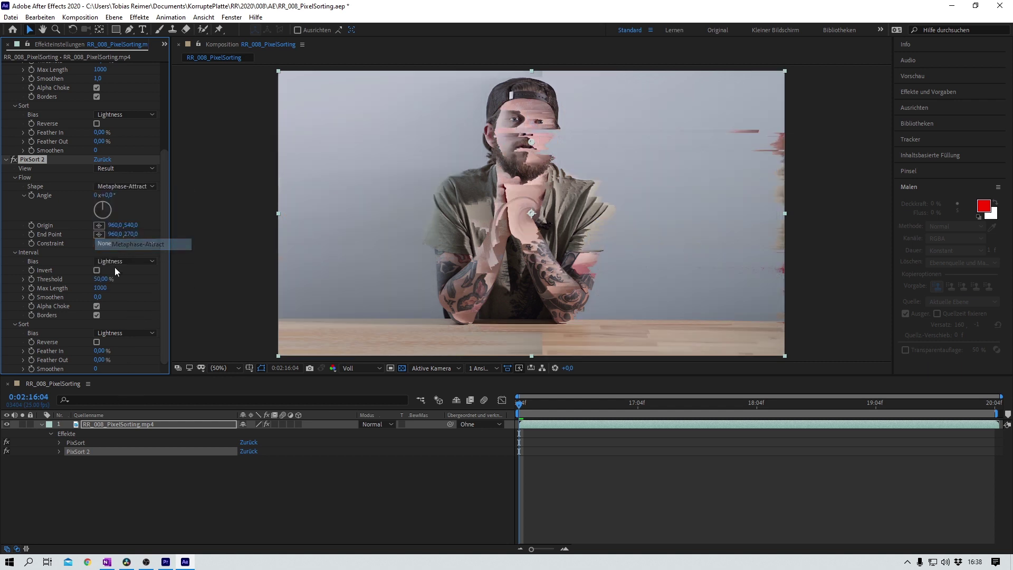